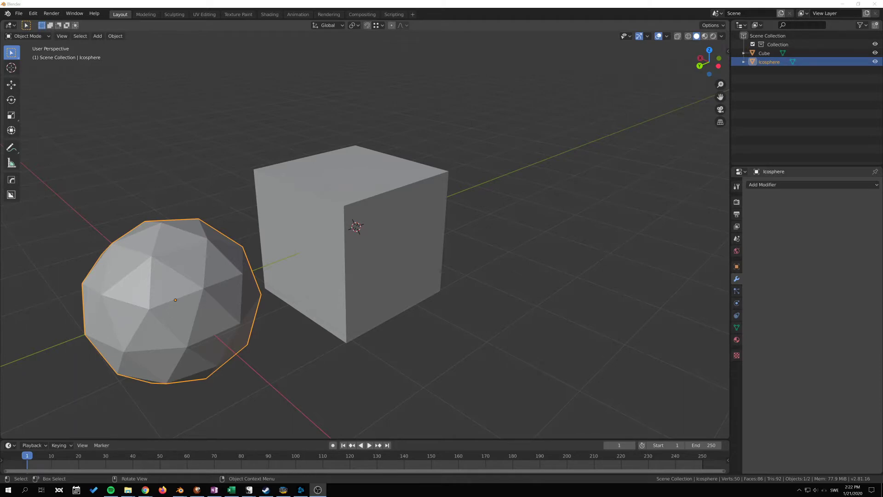
Select the cube, then add the icosphere to the selection
left_click(281, 225)
middle_click_drag(297, 226, 353, 235)
left_click(354, 235, "shift")
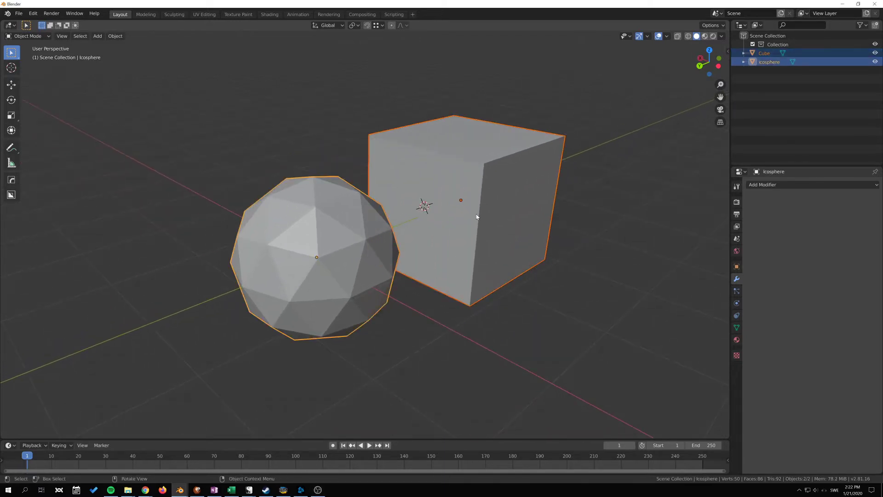
middle_click_drag(477, 217, 480, 240)
In Edit Mode, select all vertices of both meshes and subdivide them once
key("Tab")
key("a")
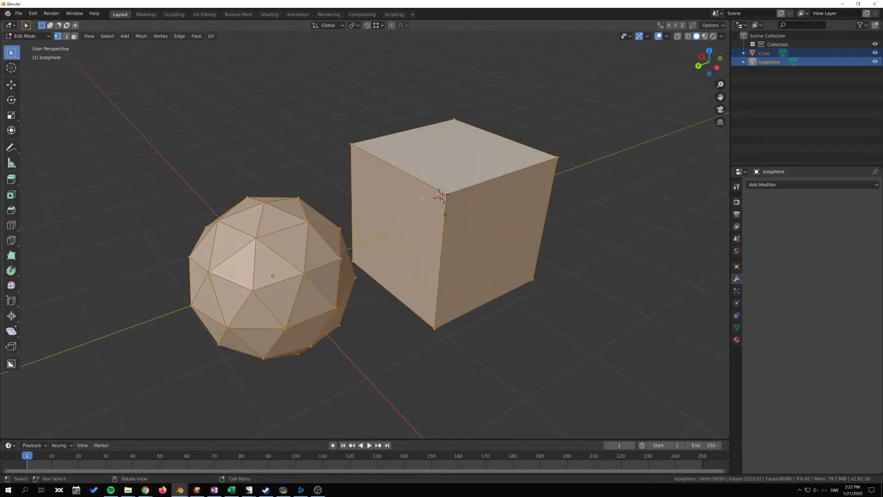
middle_click_drag(422, 198, 445, 215)
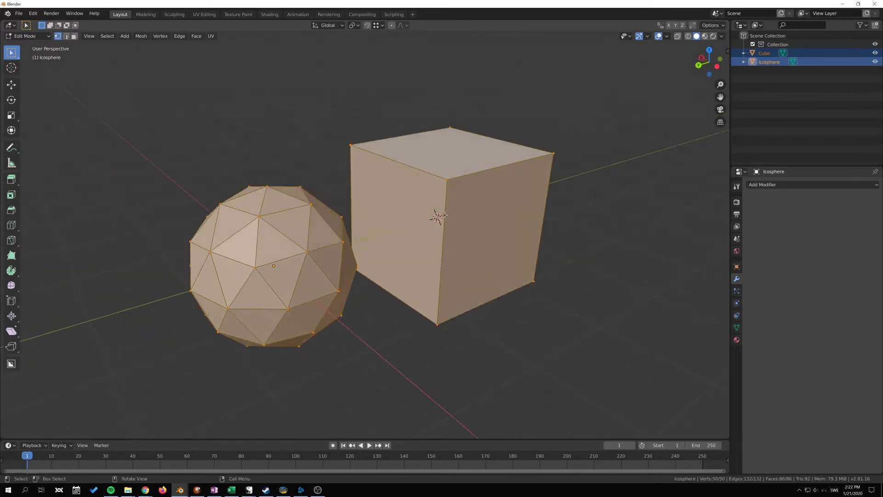
right_click(384, 191)
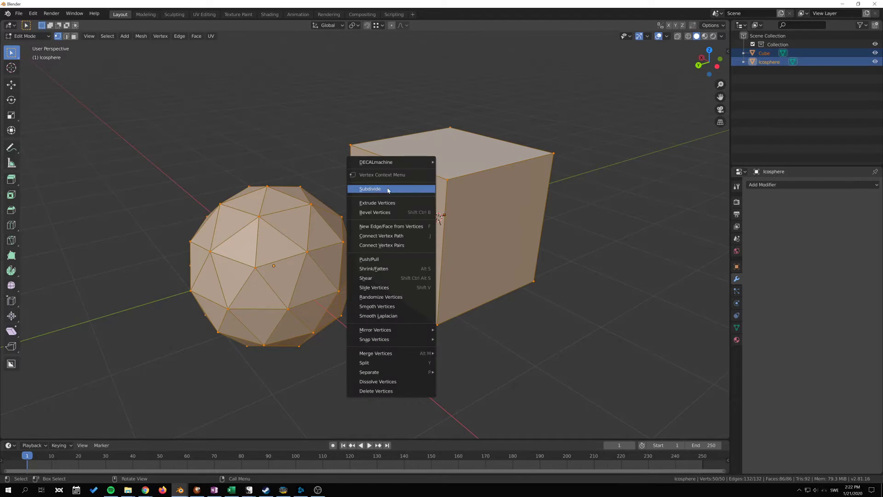
left_click(388, 191)
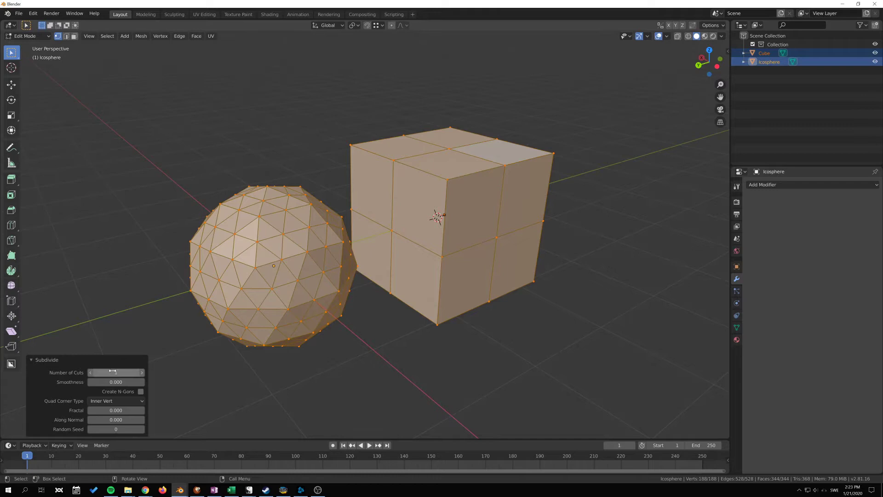
Step the Subdivide Number of Cuts up to 10 with the arrows
left_click(142, 373)
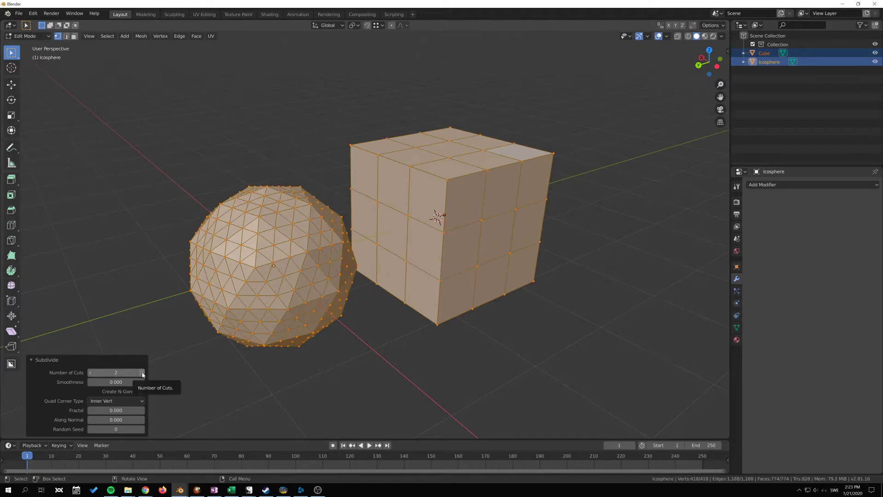
left_click(142, 372)
left_click(143, 373)
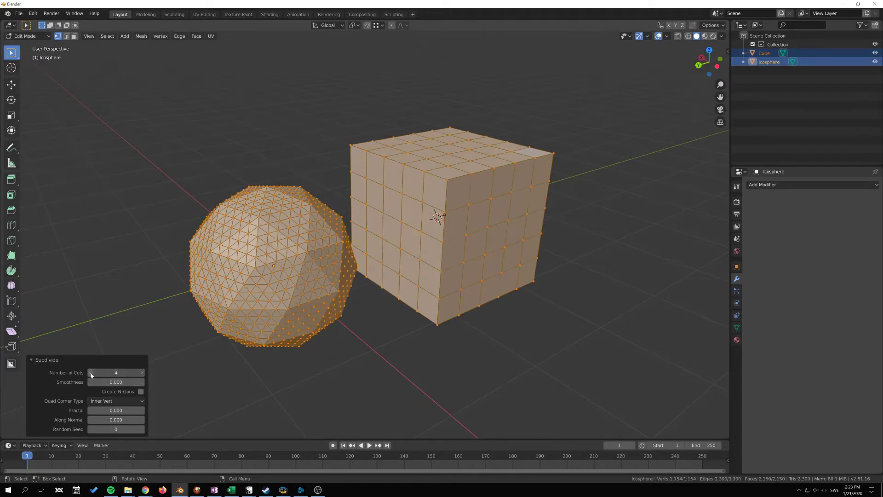
left_click(91, 372)
left_click(91, 373)
left_click(142, 373)
left_click(142, 373)
left_click(142, 372)
left_click(142, 372)
left_click(142, 372)
left_click(142, 373)
left_click(142, 373)
left_click(142, 373)
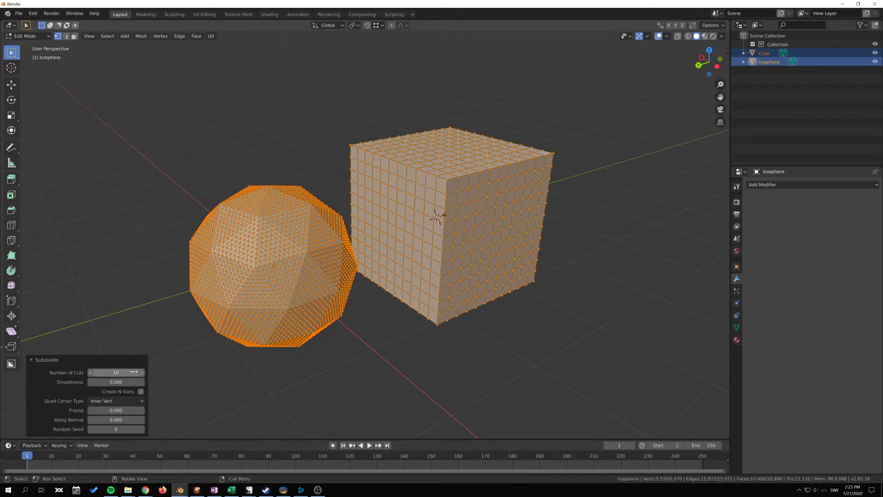
Set Number of Cuts to exactly 12 and view the dense meshes
left_click(133, 372)
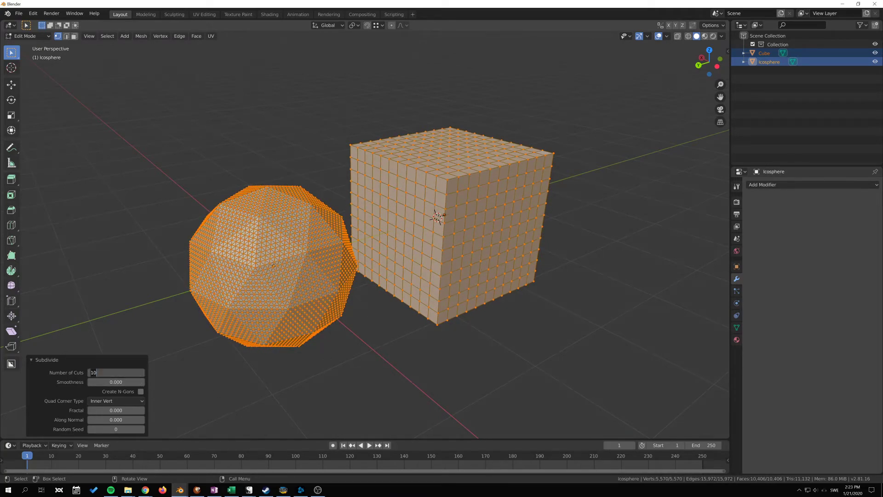
type("12")
key("Return")
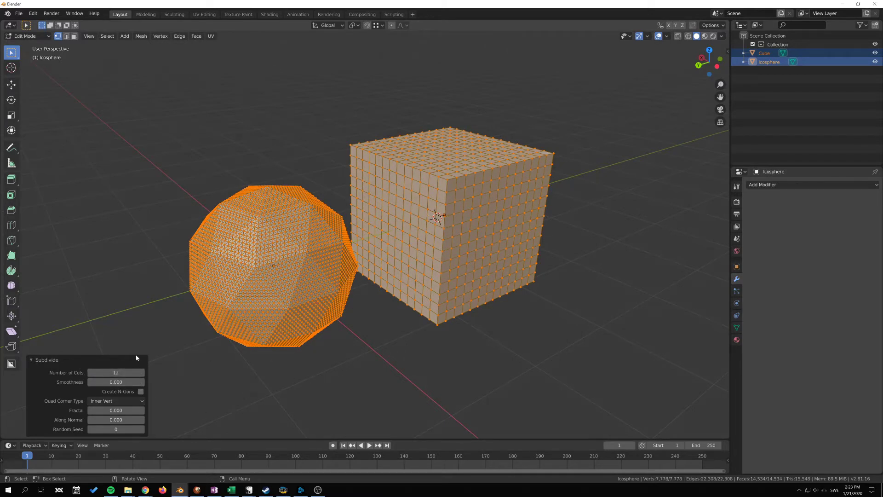
middle_click_drag(387, 327, 212, 373)
middle_click_drag(426, 323, 322, 340)
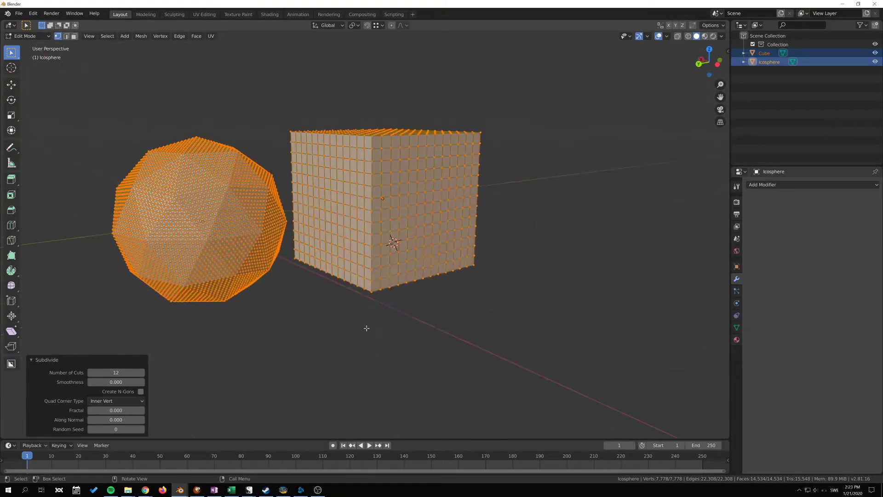
Set the Subdivide Number of Cuts back to 2
left_click(114, 373)
type("2")
key("Return")
middle_click_drag(193, 364, 175, 391)
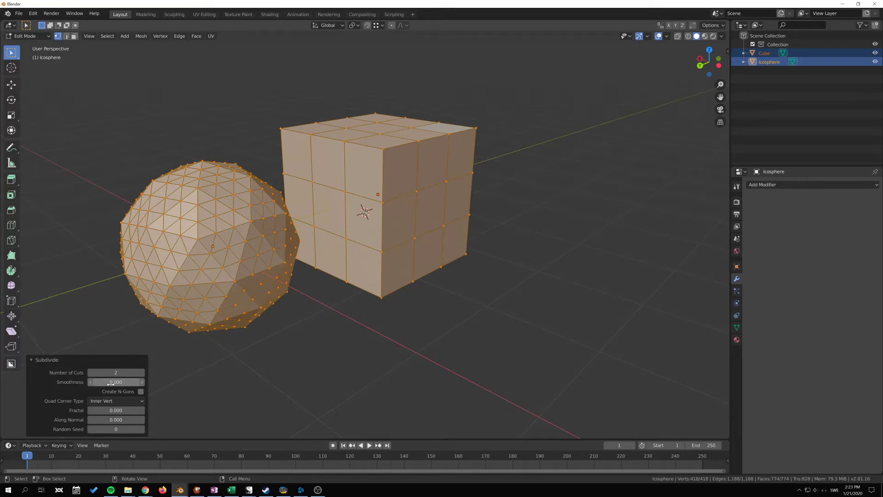
Raise Smoothness to 1.000 and inspect the rounded cube and icosphere from several angles
left_click_drag(113, 382, 157, 382)
middle_click_drag(276, 280, 311, 243)
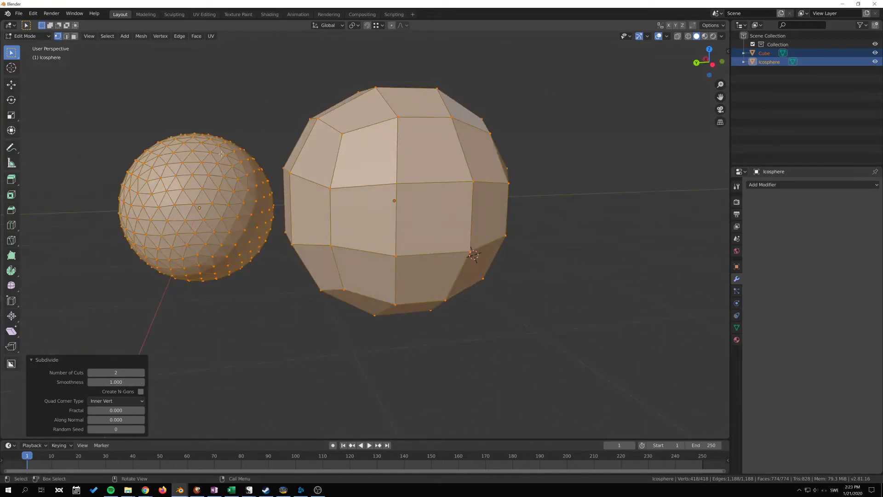
middle_click_drag(221, 153, 479, 203)
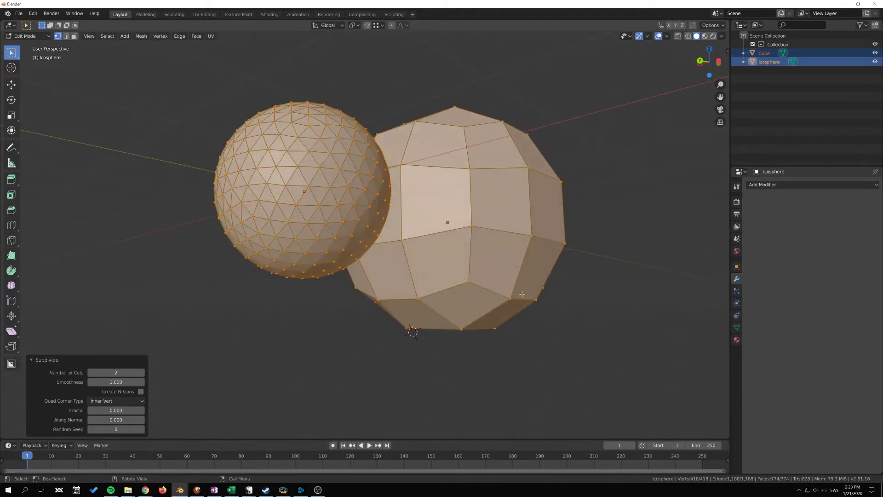
middle_click_drag(370, 338, 436, 291)
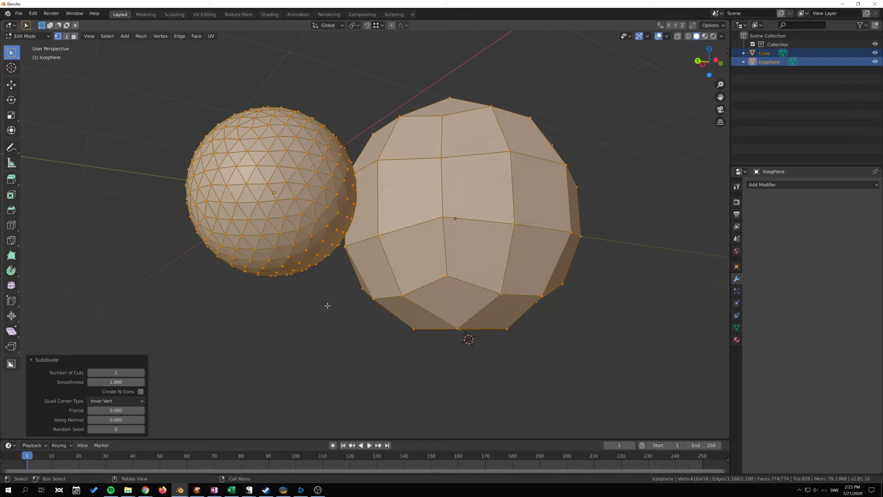
middle_click_drag(328, 306, 299, 331)
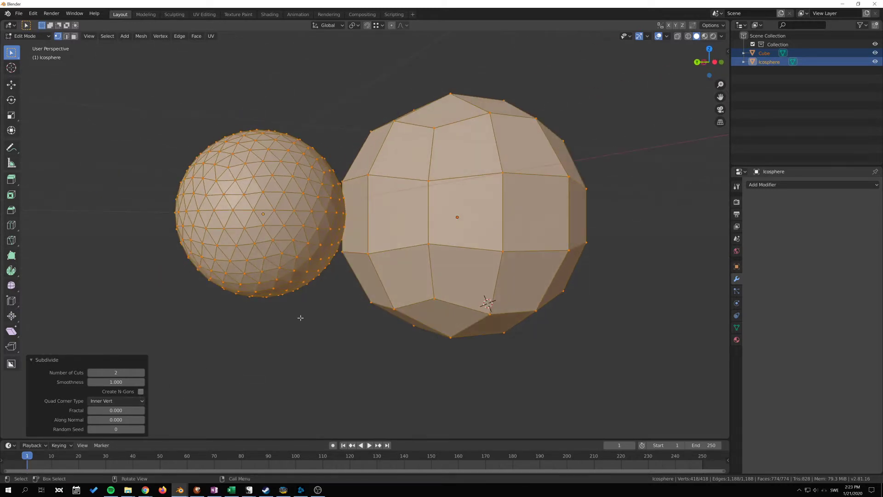
middle_click_drag(300, 318, 414, 322)
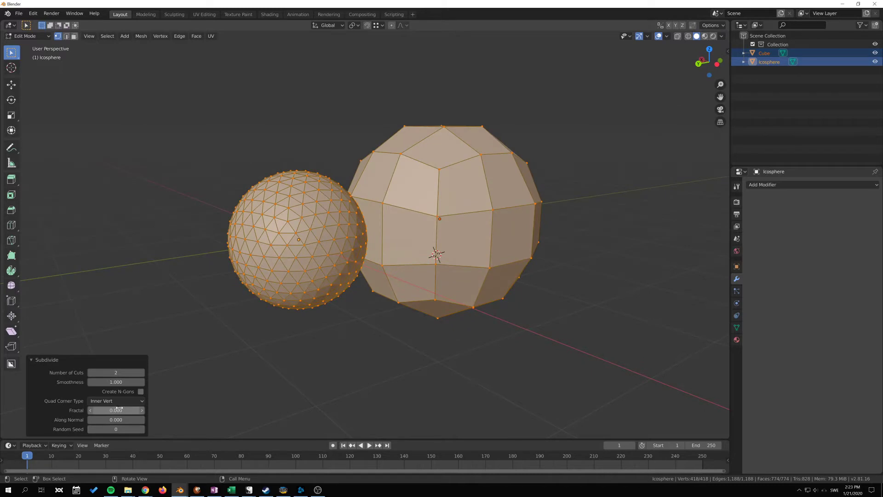
Add Fractal noise to the subdivision and step the Random Seed up to 6
mouse_move(119, 408)
left_mouse_down()
mouse_move(173, 408)
mouse_move(103, 419)
mouse_move(129, 410)
mouse_move(104, 420)
mouse_move(116, 419)
left_mouse_up()
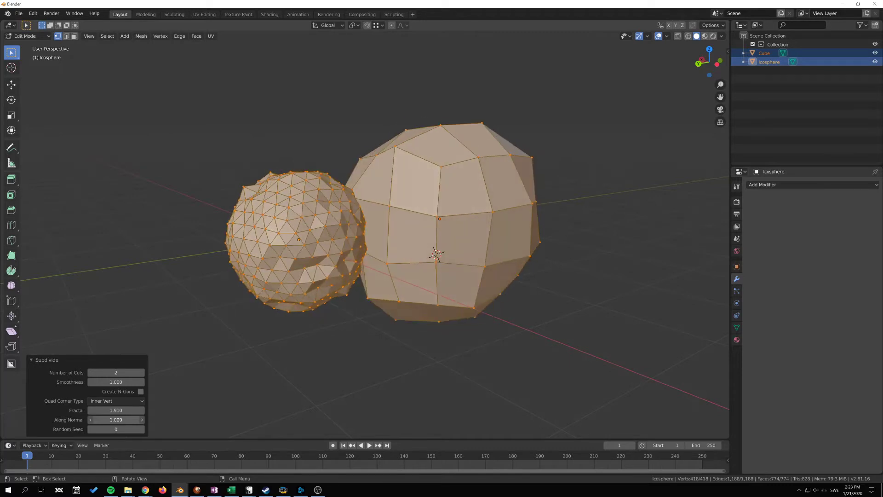
left_click(142, 429)
left_click(142, 430)
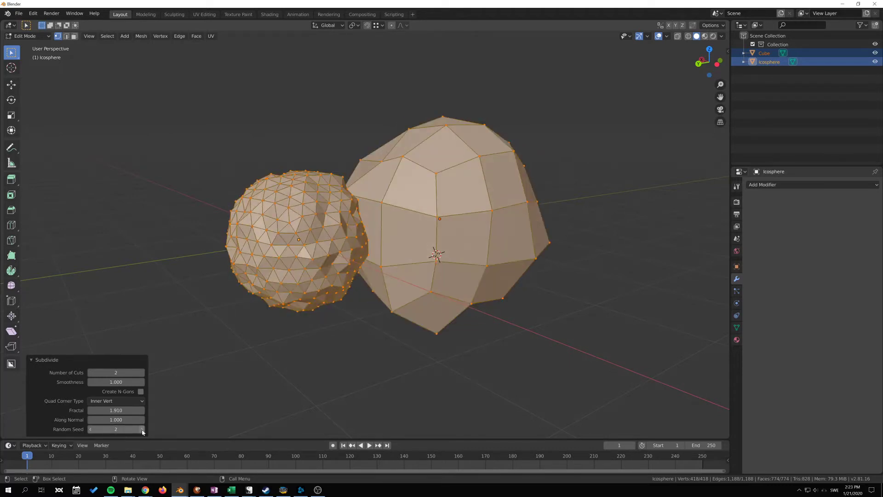
left_click(142, 429)
left_click(143, 429)
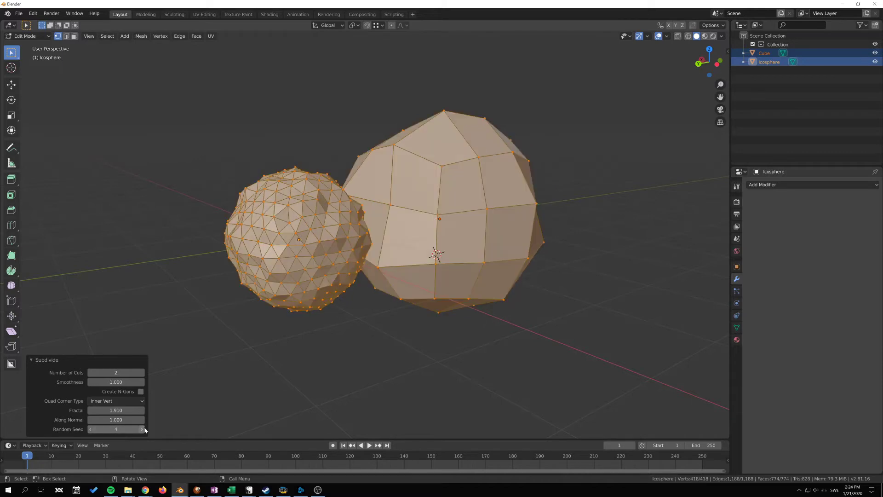
left_click(143, 429)
left_click(143, 430)
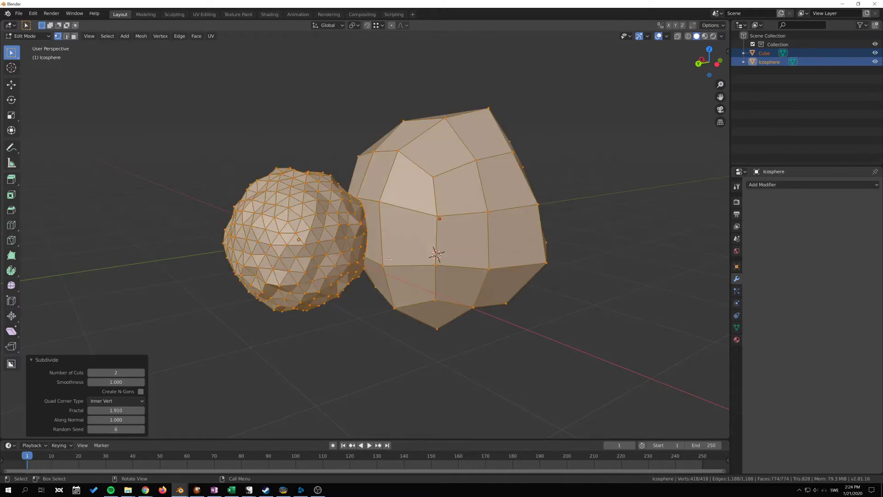
Step the Random Seed back down to 3 and reset Fractal to 0
middle_click_drag(308, 328, 357, 343)
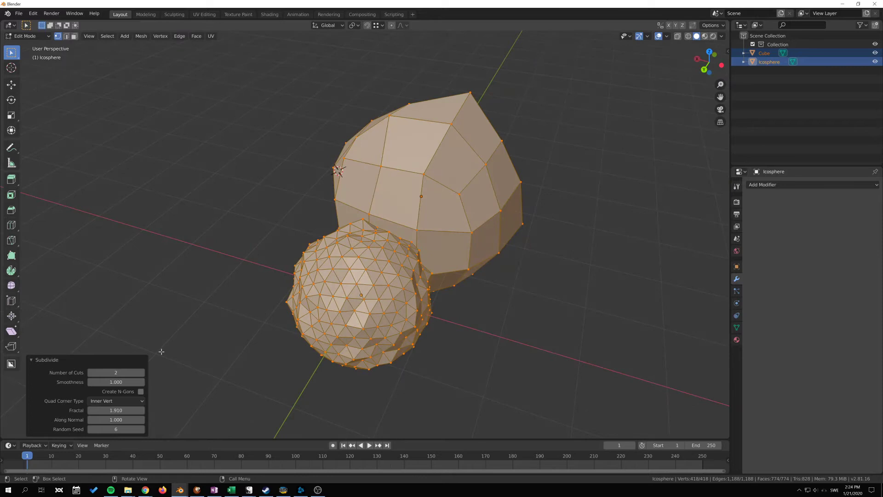
left_click(91, 429)
left_click(91, 429)
left_click(91, 429)
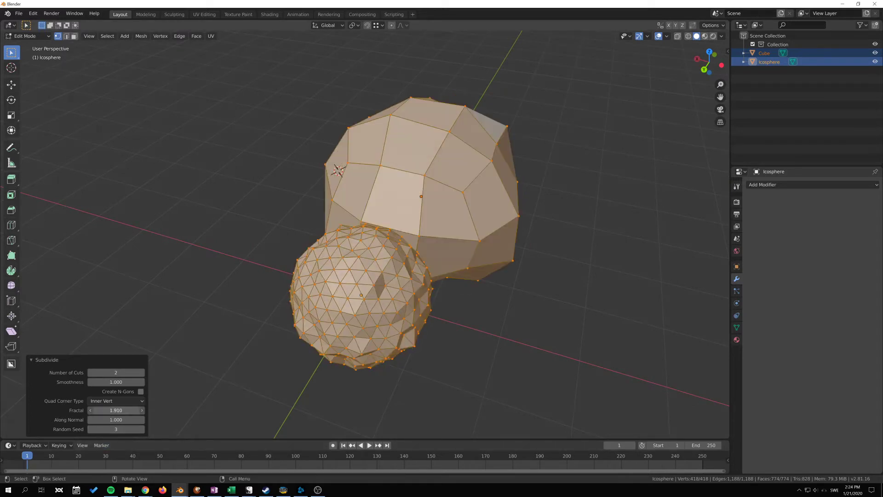
key("BackSpace")
key("BackSpace")
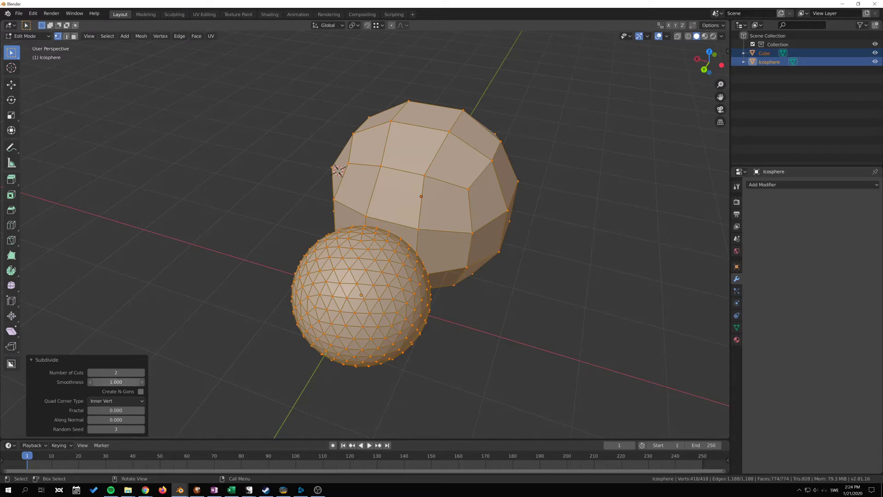
Reset Smoothness to 0, return to Object Mode and delete the old cube
key("BackSpace")
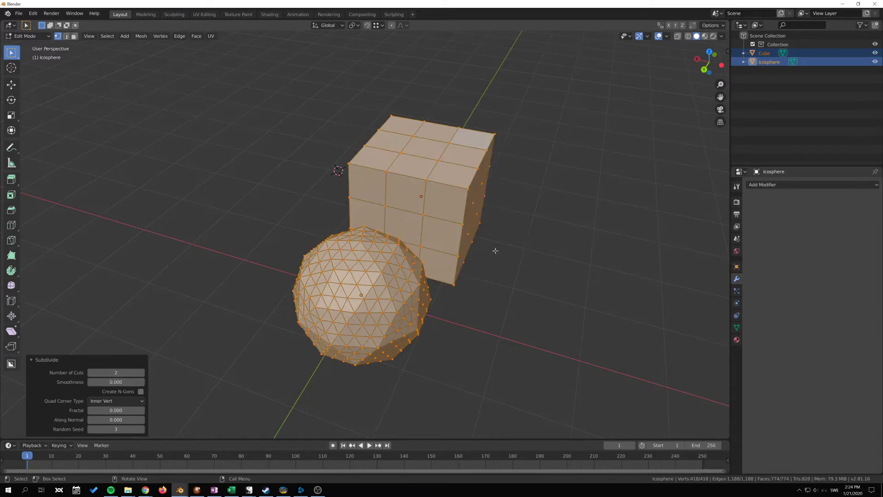
middle_click_drag(495, 250, 449, 238)
key("Tab")
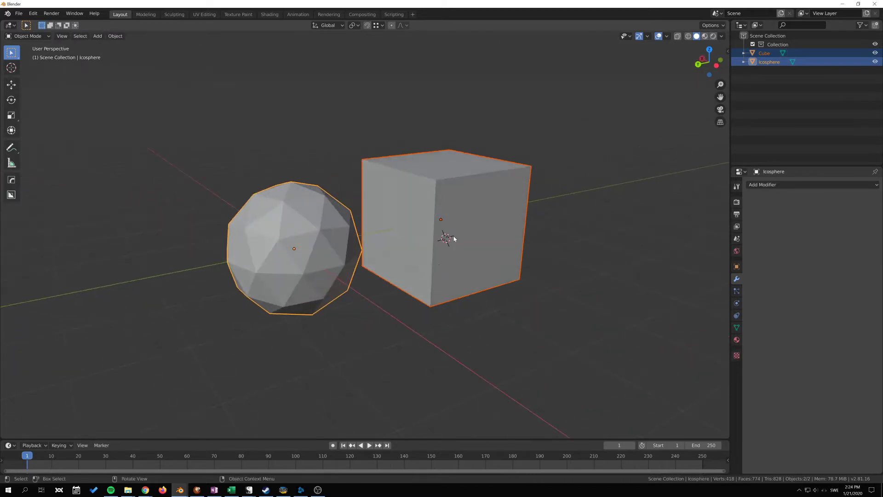
left_click(453, 236)
key("x")
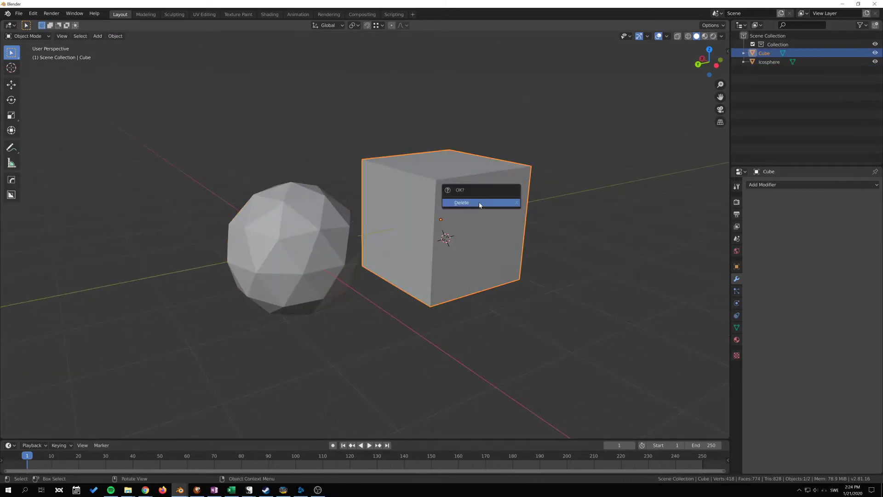
left_click(479, 202)
Add a new mesh cube and move it into position
key("shift+a")
mouse_move(479, 202)
left_click(562, 211)
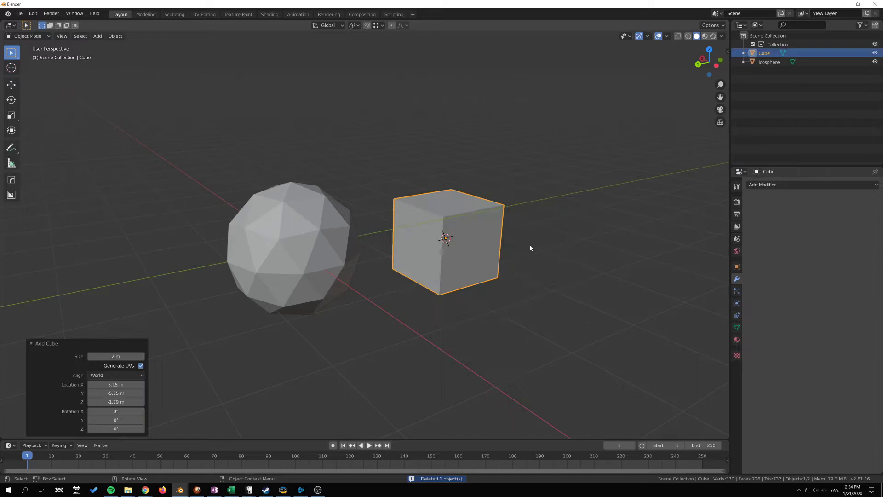
middle_click_drag(528, 249, 414, 294)
key("g")
left_click(374, 235)
middle_click_drag(374, 235, 438, 188)
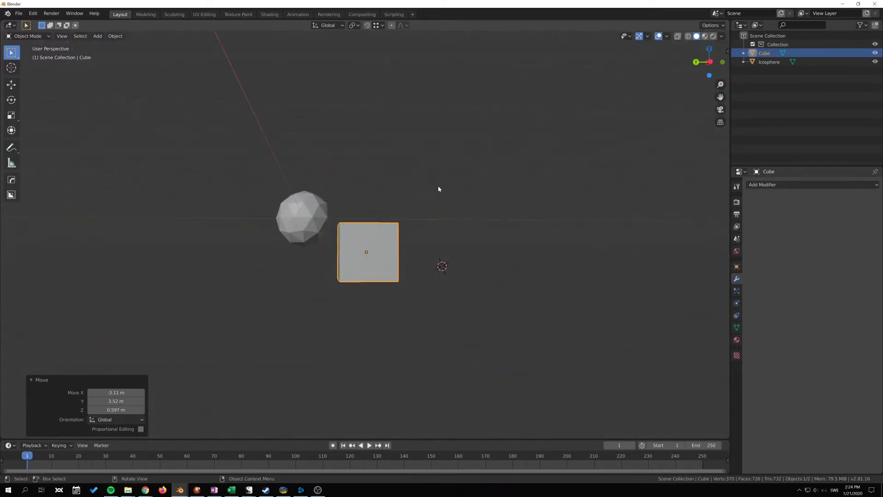
key("g")
left_click(426, 244)
middle_click_drag(426, 244, 312, 226)
Delete the icosphere from the scene
left_click(312, 226)
key("Tab")
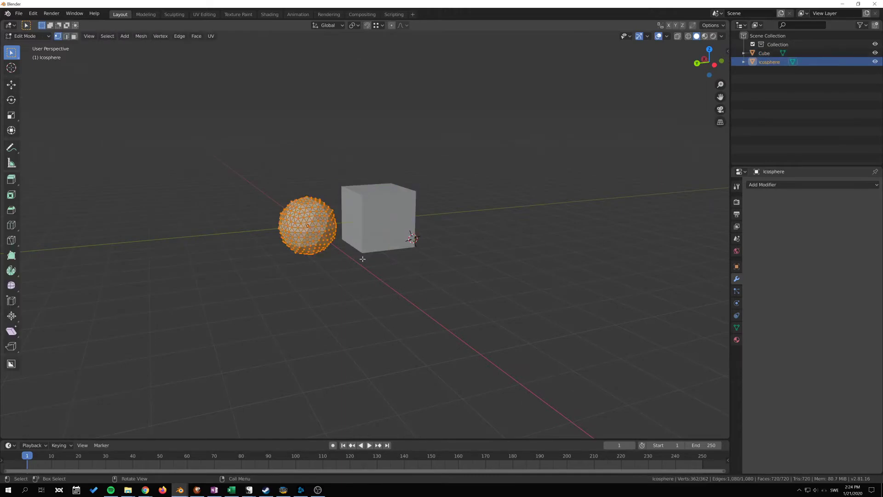
scroll(261, 227, "up", 4)
key("Tab")
key("x")
left_click(260, 228)
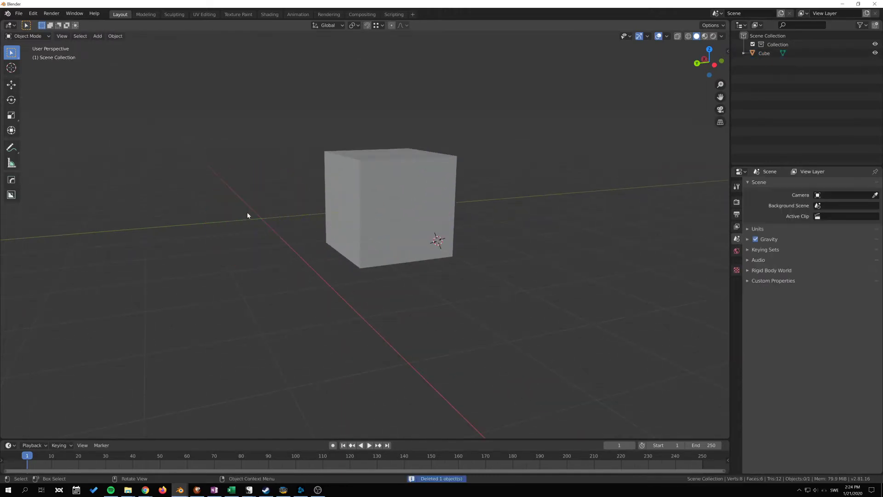
Select the new cube and enter Edit Mode
left_click(420, 198)
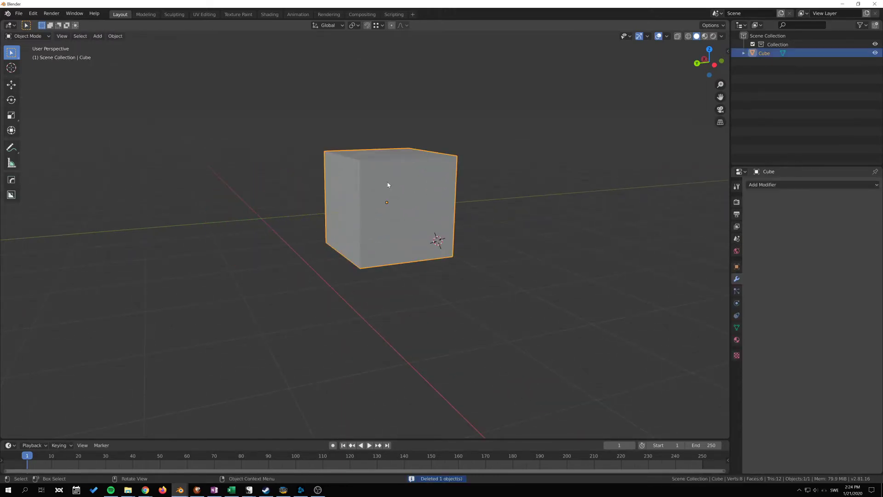
middle_click_drag(388, 185, 405, 197)
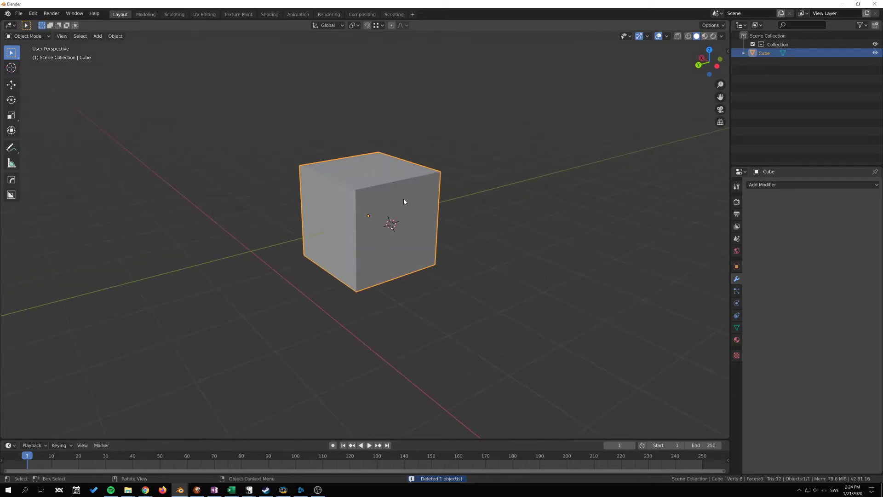
key("Tab")
middle_click_drag(337, 191, 376, 197)
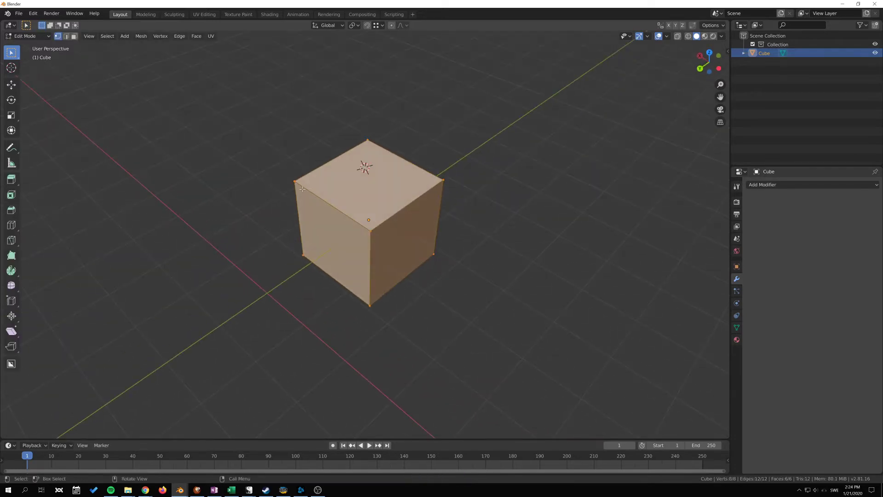
In edge select mode, pick two top edges of the cube and subdivide them
key("2")
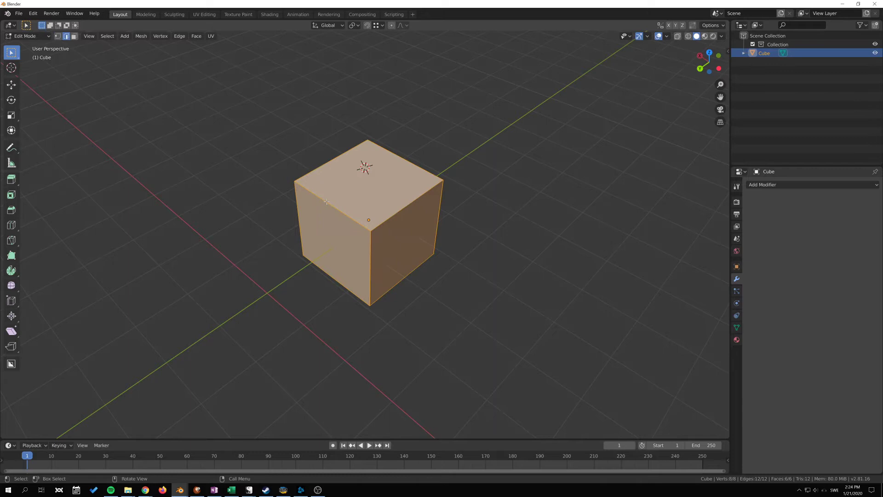
left_click(398, 212)
left_click(359, 223, "shift")
middle_click_drag(359, 223, 425, 213)
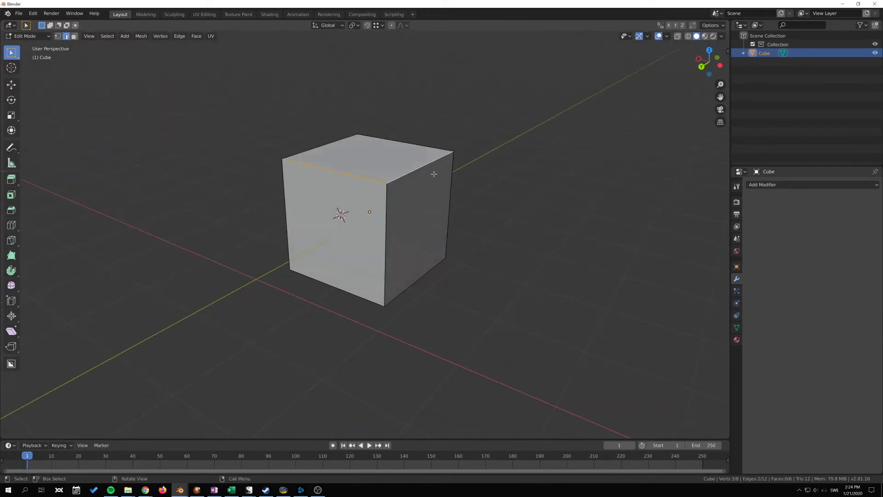
right_click(394, 162)
left_click(412, 165)
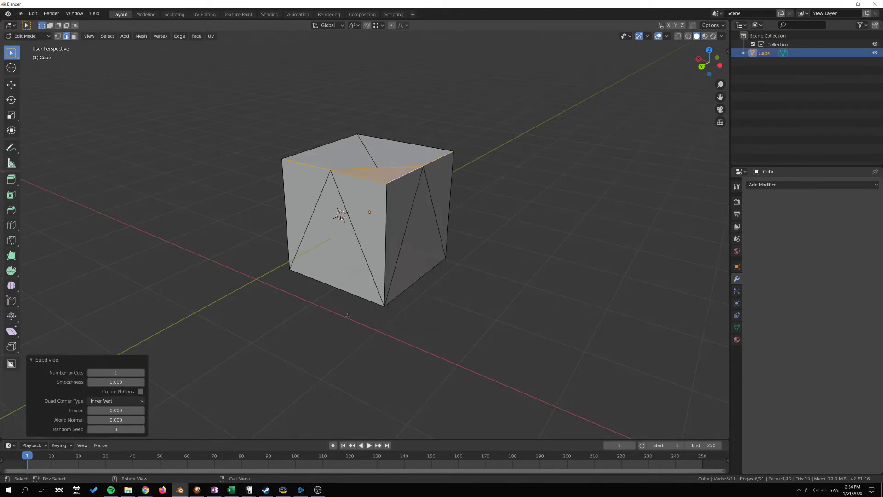
left_click(140, 392)
left_click(141, 392)
left_click(141, 391)
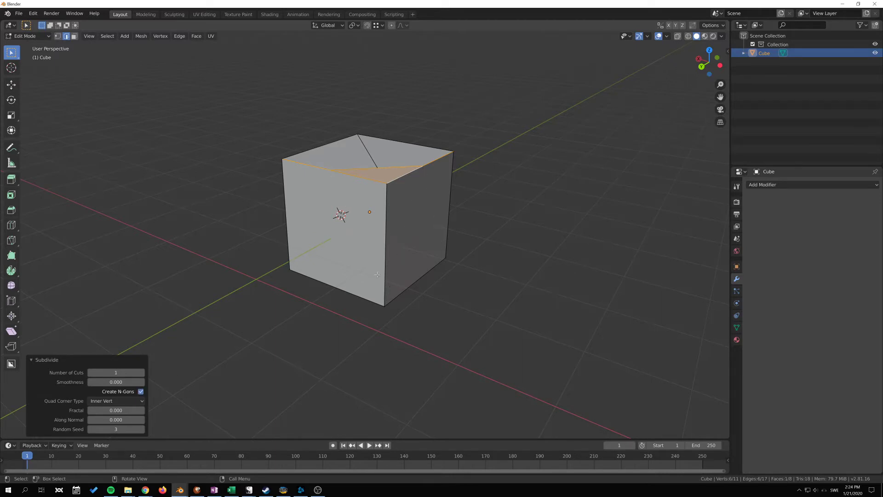
middle_click_drag(377, 275, 320, 161)
left_click(141, 391)
middle_click_drag(328, 248, 469, 222)
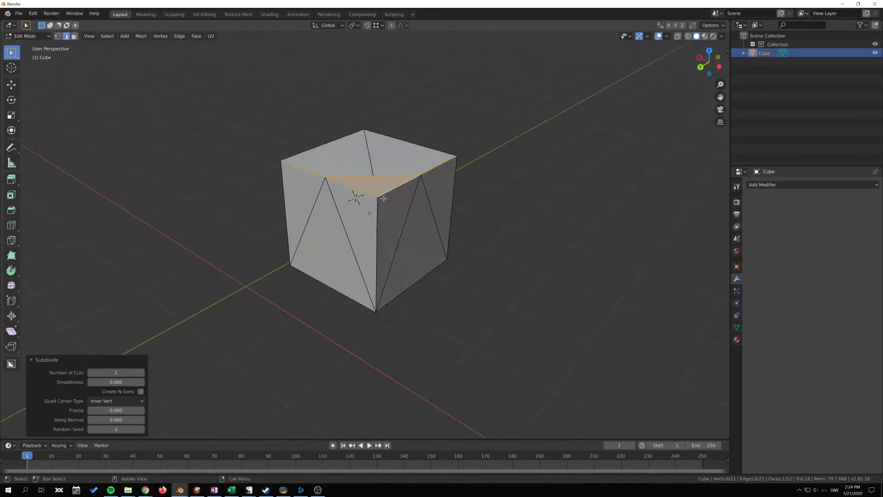
middle_click_drag(402, 263, 319, 211)
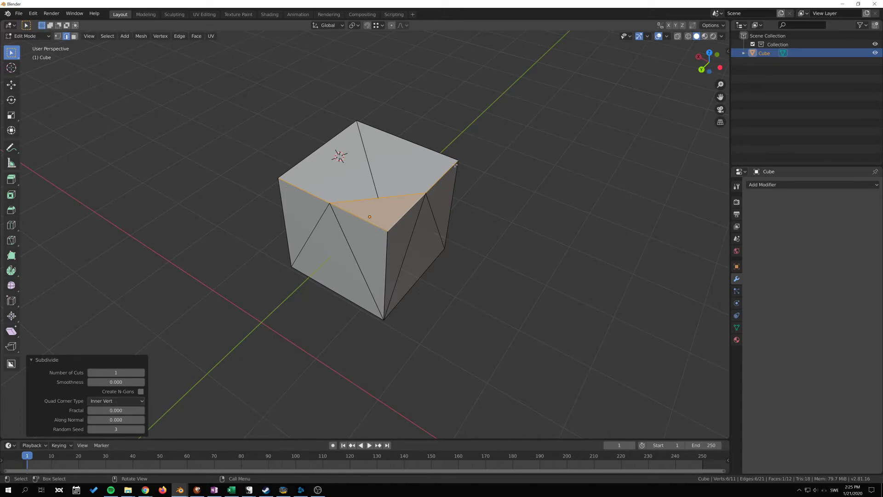
middle_click_drag(287, 181, 429, 142)
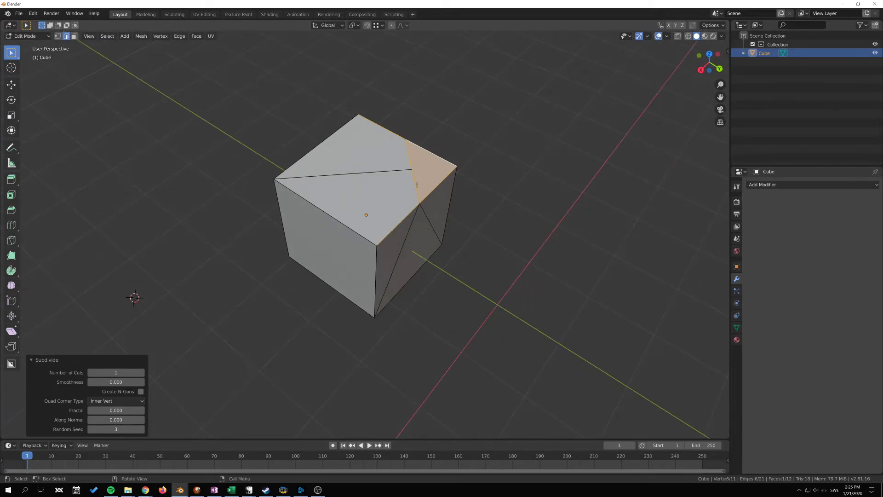
Compare Path, Straight Cut and Fan quad corner types, settling on Straight Cut
middle_click_drag(417, 185, 299, 230)
left_click(122, 401)
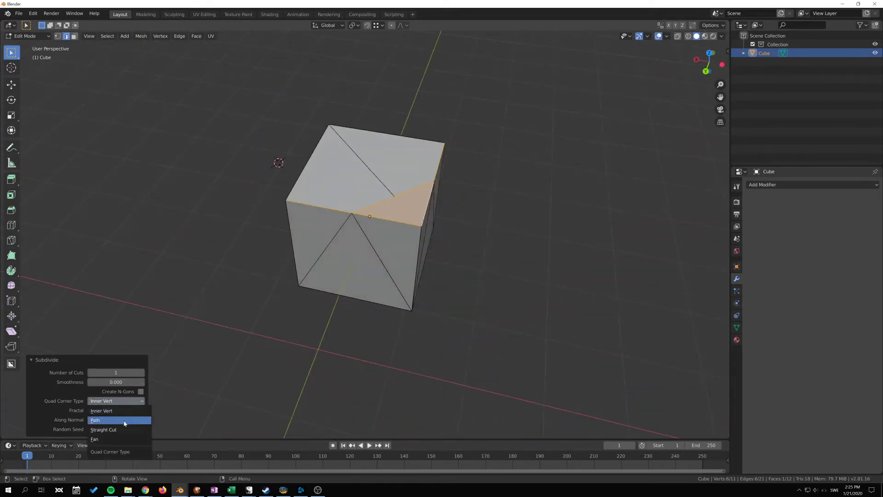
left_click(124, 421)
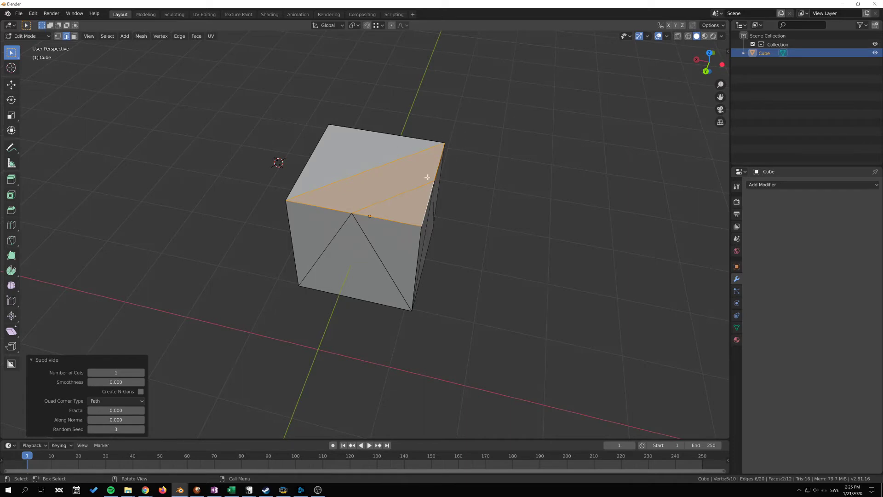
left_click(116, 400)
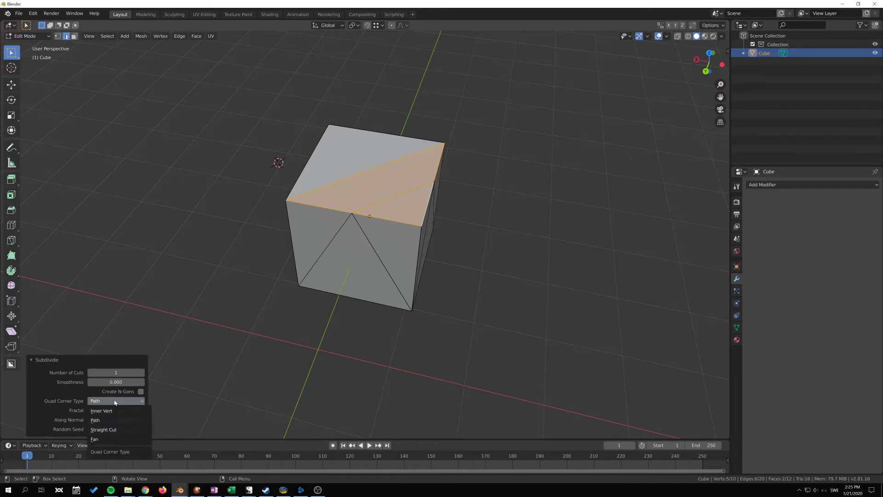
left_click(116, 430)
left_click_drag(116, 429, 414, 190)
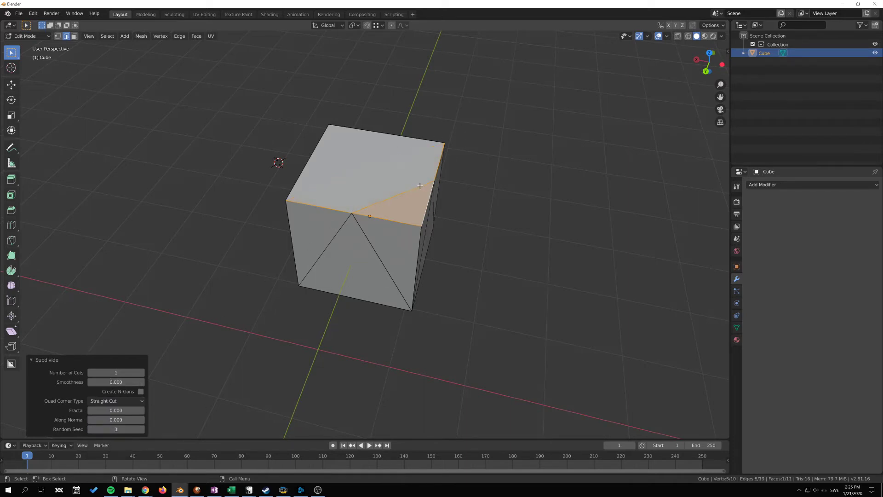
left_click(116, 400)
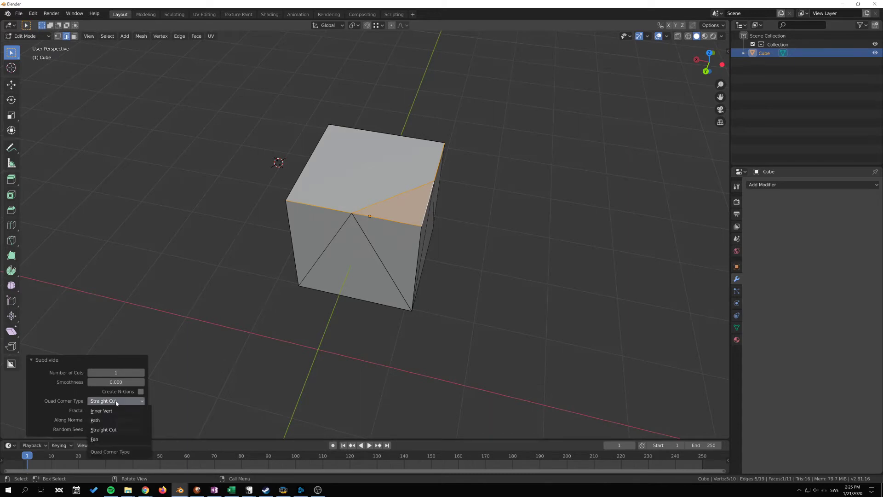
left_click(116, 439)
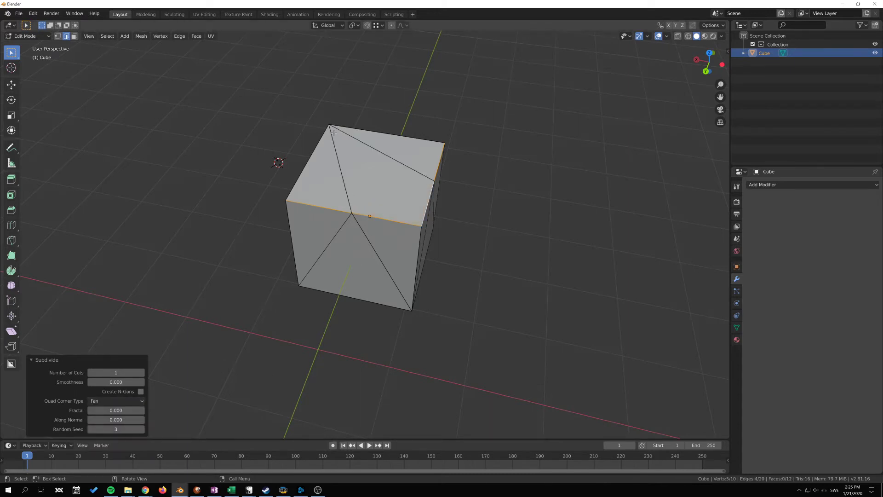
left_click(106, 400)
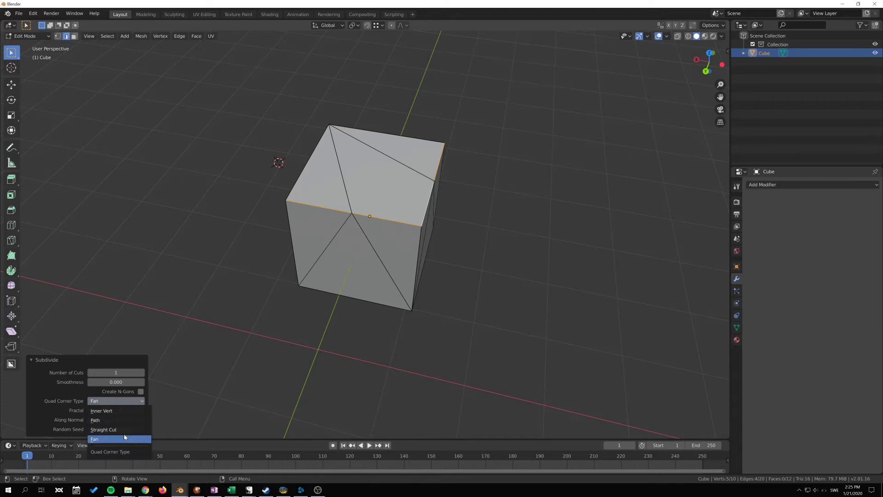
left_click(99, 430)
middle_click_drag(351, 291, 334, 311)
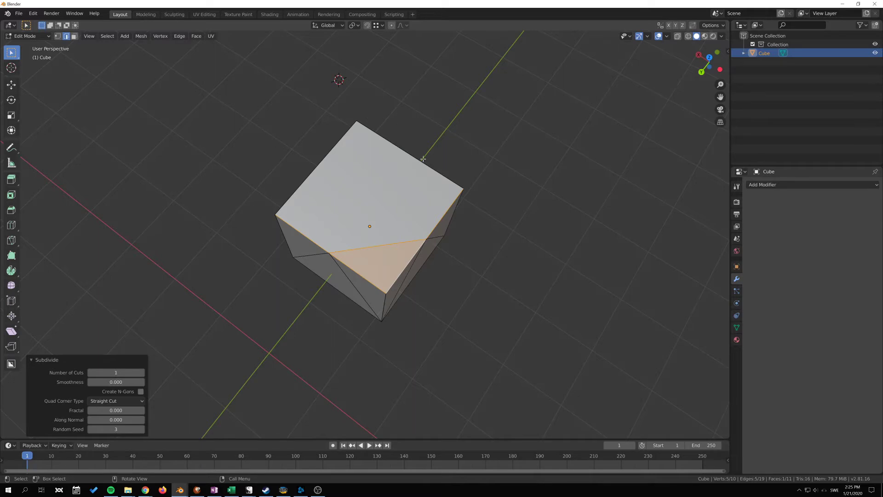
middle_click_drag(375, 188, 414, 192)
Switch Quad Corner Type to Inner Vert, inspect the triangulation, and select a cube edge
left_click(116, 400)
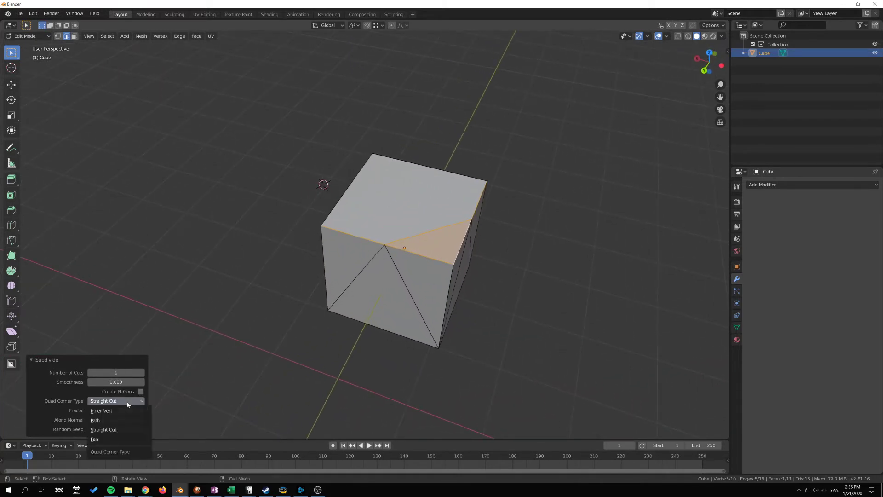
left_click(120, 431)
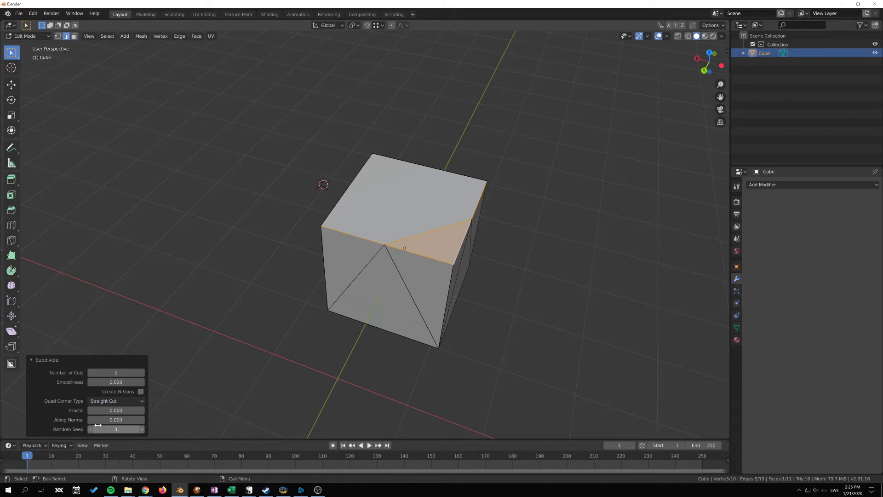
left_click(115, 403)
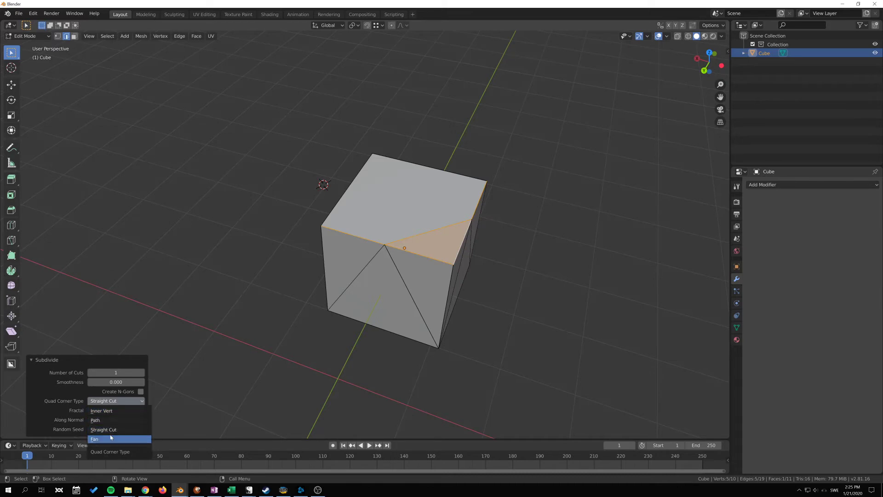
left_click(118, 414)
middle_click_drag(336, 258, 361, 255)
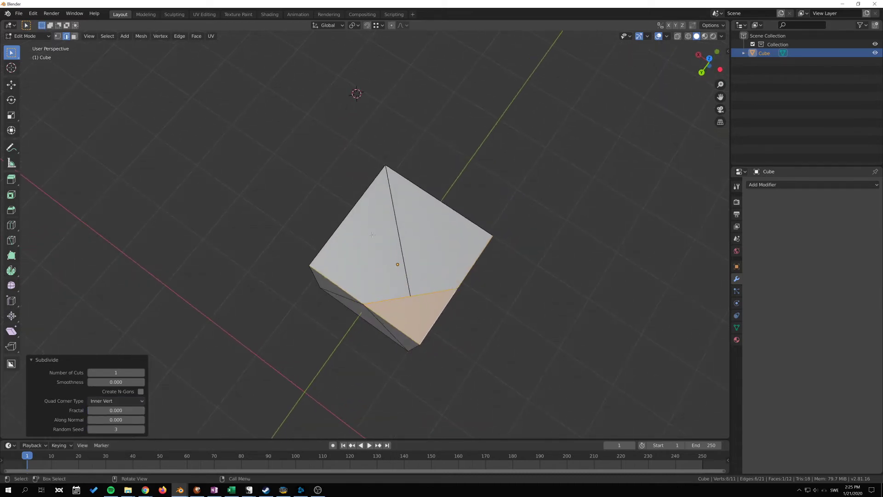
middle_click_drag(472, 276, 445, 222)
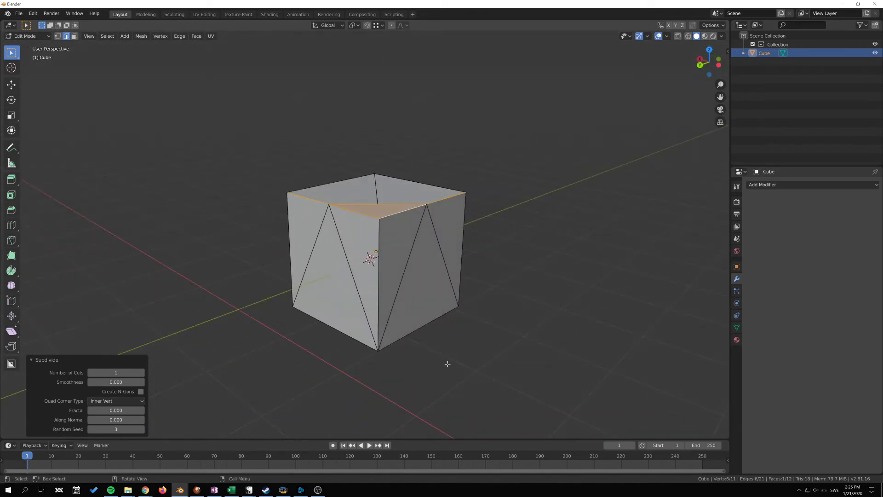
middle_click_drag(309, 212, 370, 255)
left_click(409, 308)
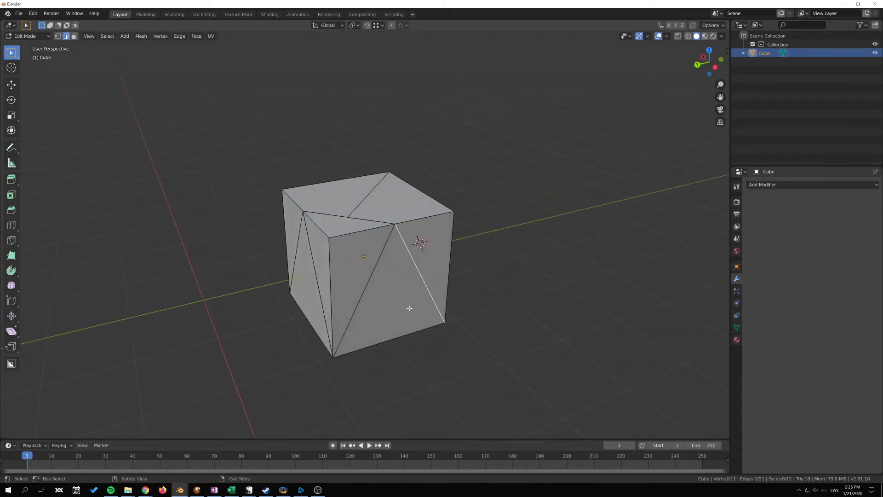
middle_click_drag(428, 254, 453, 254)
Undo to a plain cube, re-subdivide the two top edges with Create N-Gons, then use face select
key("ctrl+z")
key("ctrl+z")
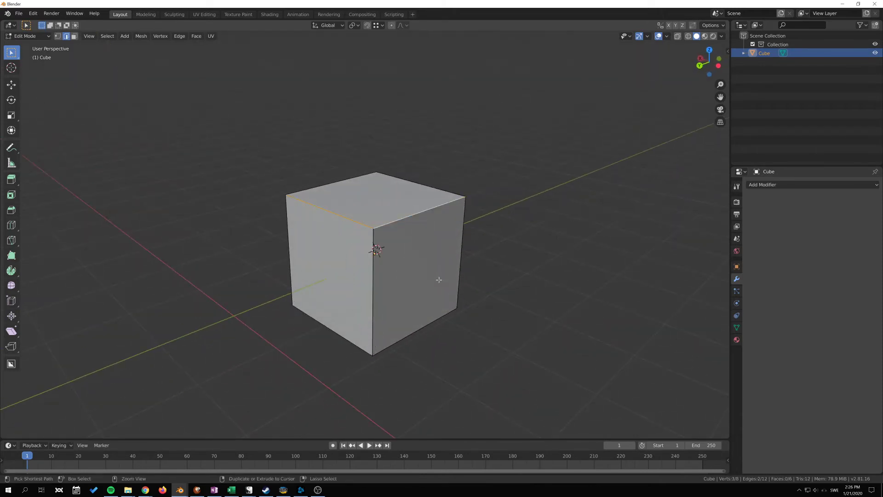
right_click(376, 215)
left_click(389, 211)
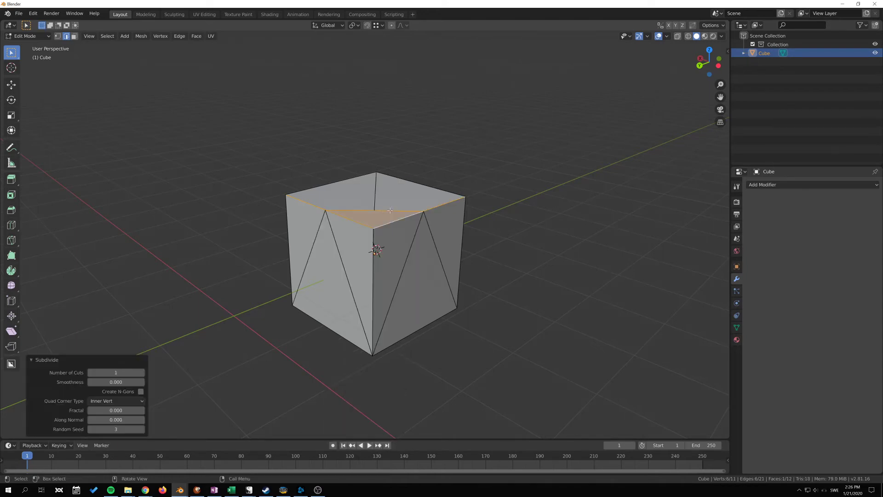
left_click(141, 391)
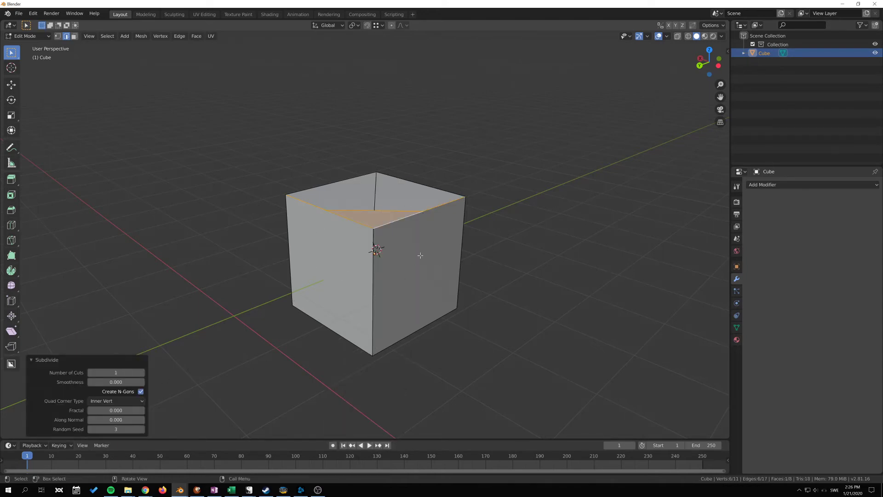
left_click(454, 339)
key("3")
middle_click_drag(454, 339, 385, 220)
Subdivide the cube's bottom face twice, turning it into a 4×4 grid of sixteen faces
middle_click_drag(406, 299, 388, 270)
left_click(419, 274)
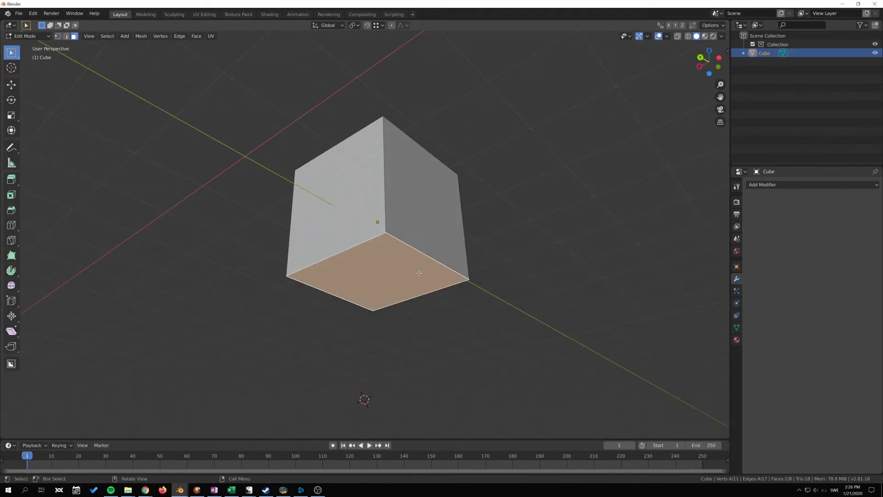
right_click(377, 251)
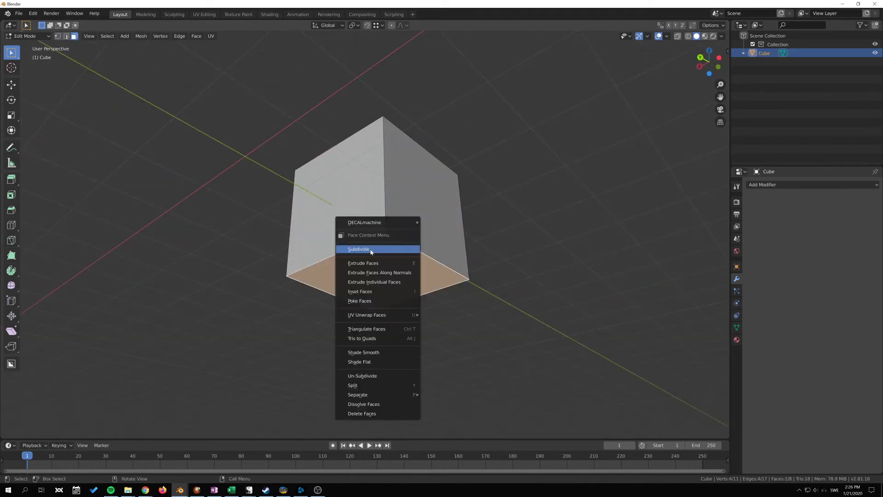
left_click(371, 250)
right_click(408, 245)
left_click(408, 245)
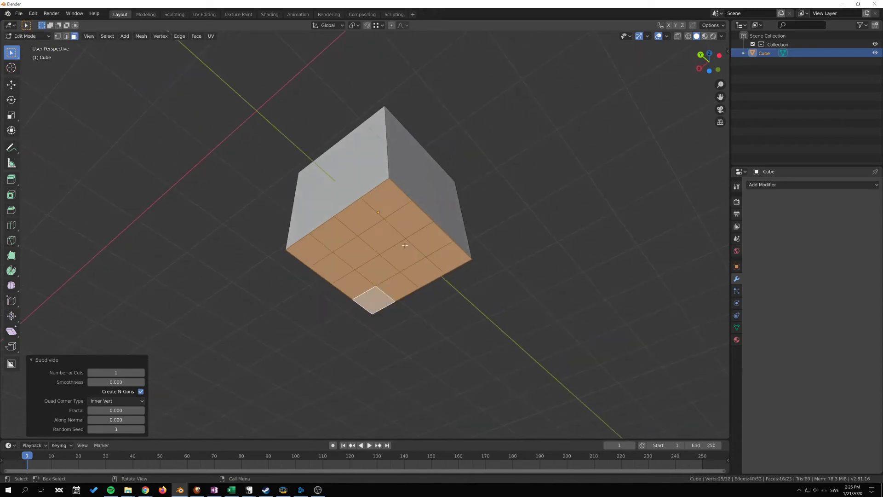
Orbit around the cube to inspect the subdivided bottom and the grey sides
middle_click_drag(405, 245, 340, 216)
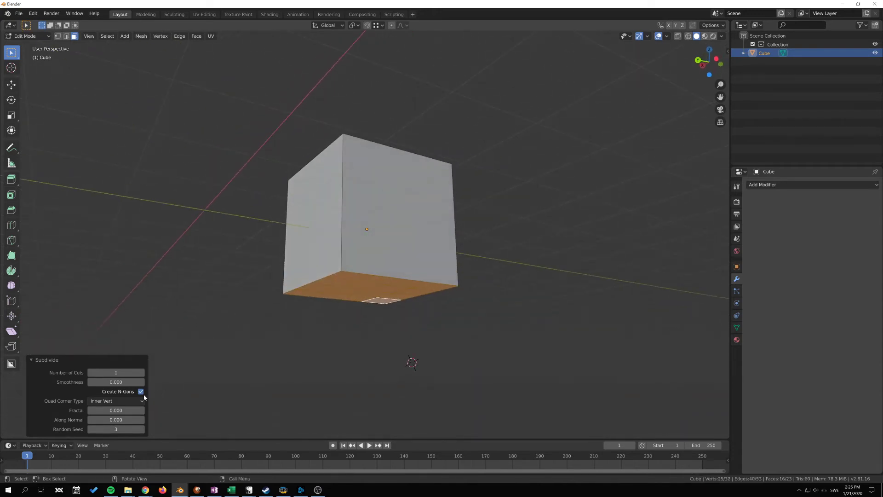
middle_click_drag(417, 146, 341, 259)
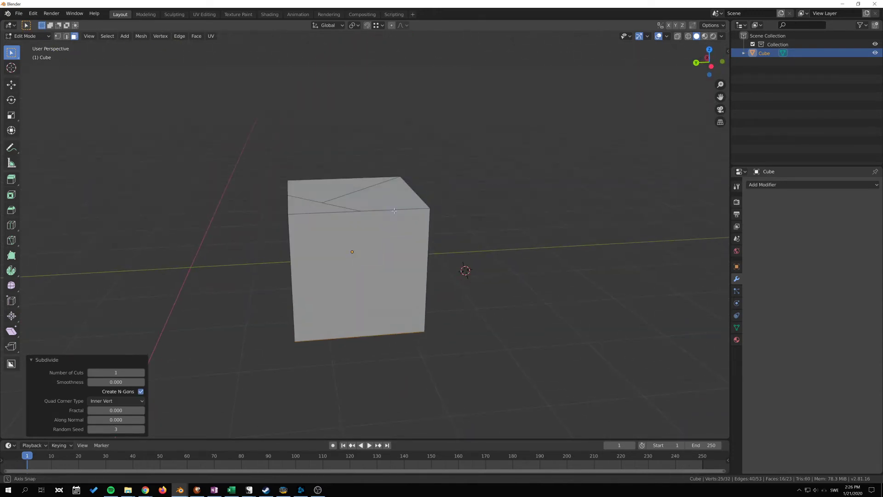
middle_click_drag(358, 206, 375, 242)
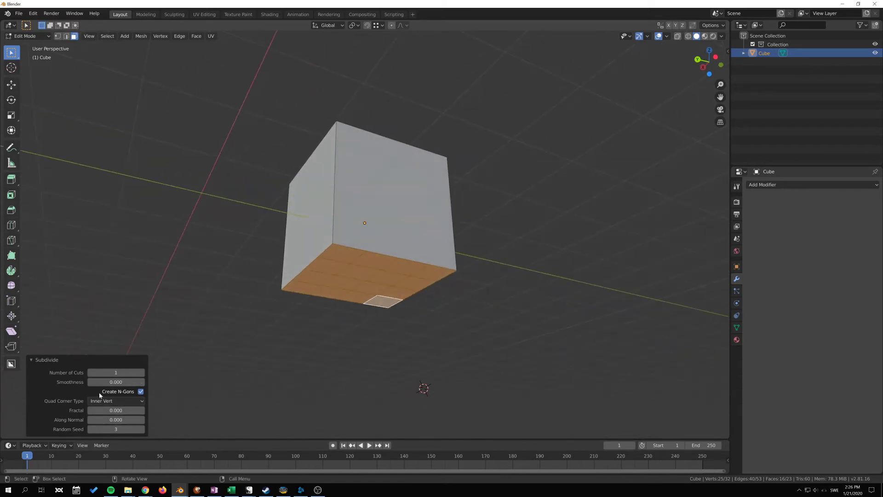
middle_click_drag(299, 276, 316, 266)
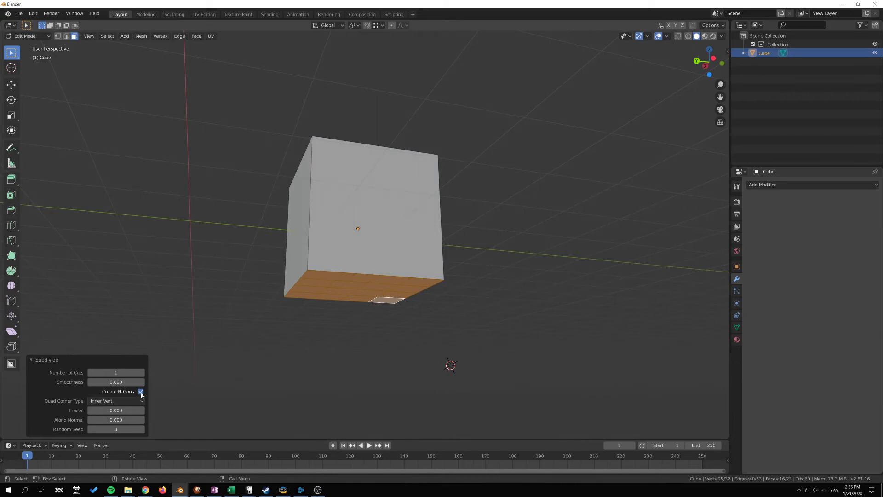
middle_click_drag(375, 328, 429, 269)
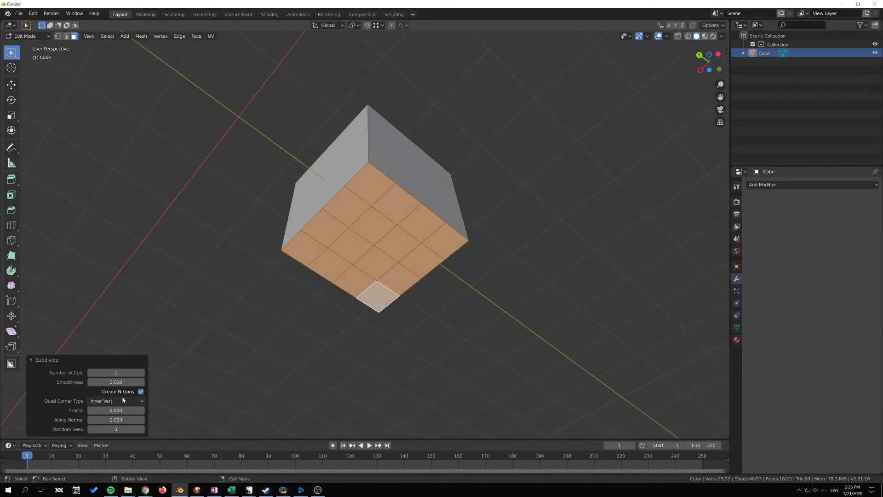
middle_click_drag(350, 240, 381, 170)
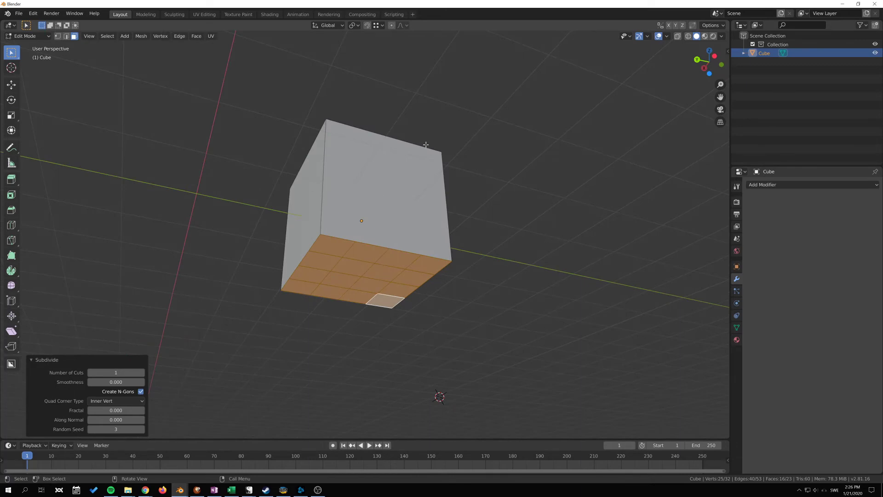
middle_click_drag(498, 174, 498, 238)
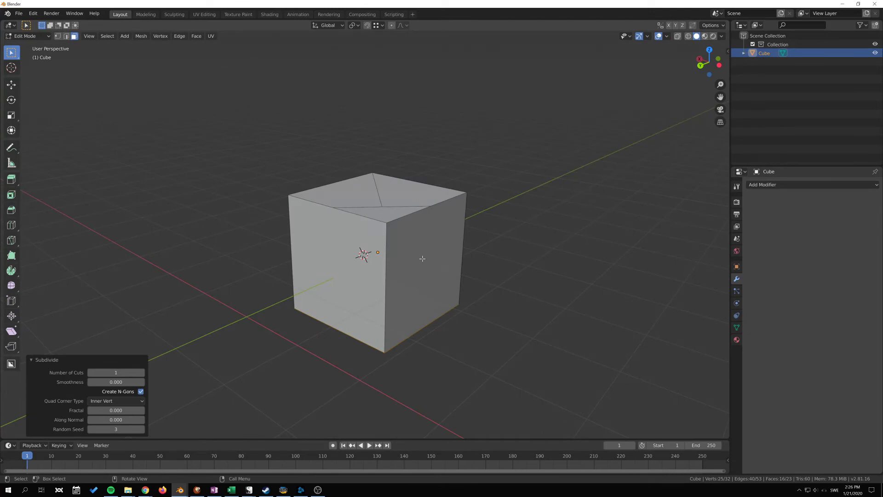
In Object Mode, delete the subdivided cube and reset the 3D cursor to the world origin
key("Tab")
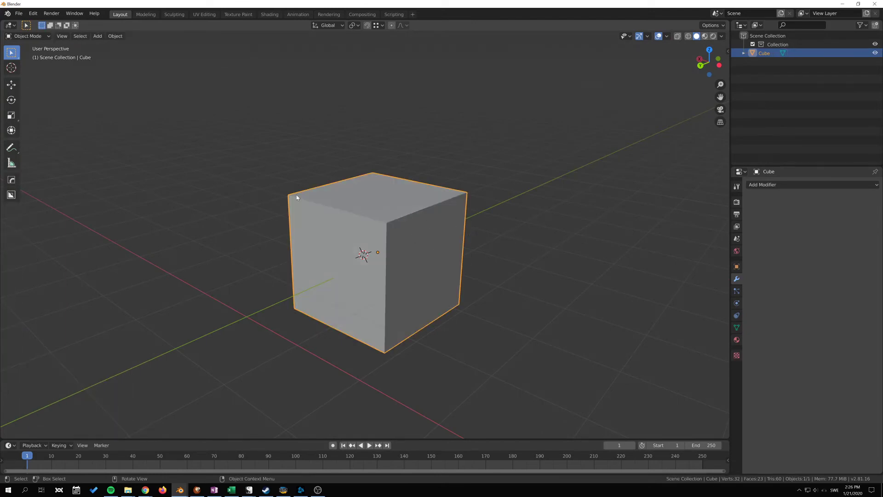
key("x")
left_click(411, 237)
middle_click_drag(465, 230, 428, 238)
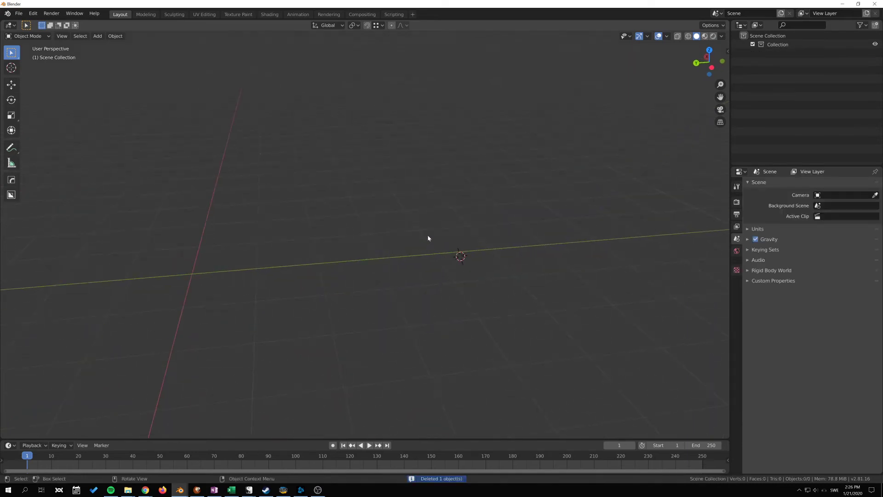
key("shift+s")
left_click(183, 269)
middle_click_drag(183, 271, 410, 230)
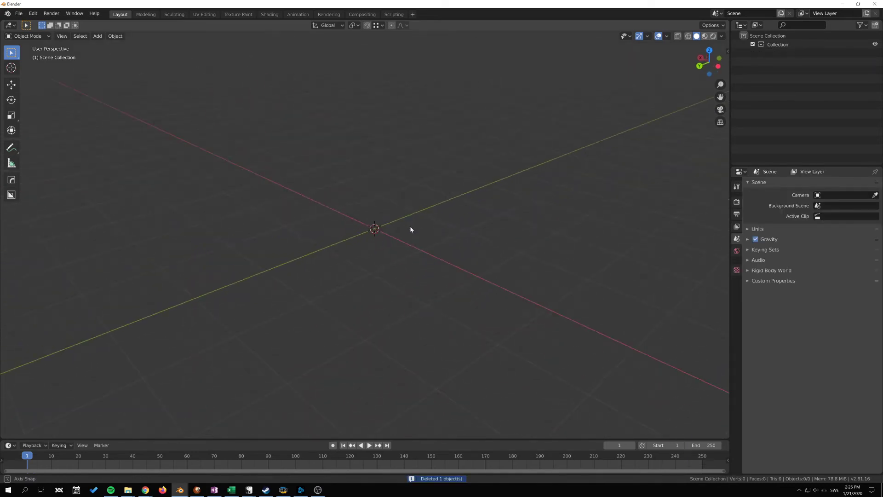
Add a new icosphere to the empty scene
key("shift+a")
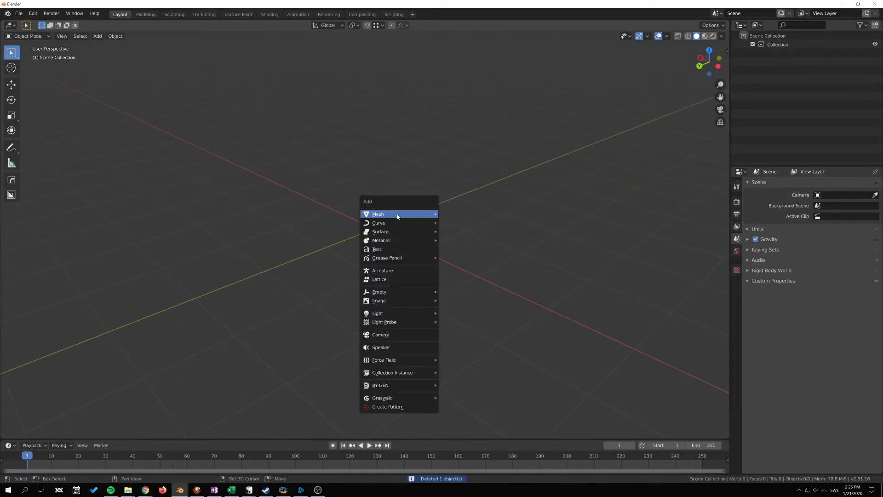
mouse_move(399, 214)
left_click(475, 249)
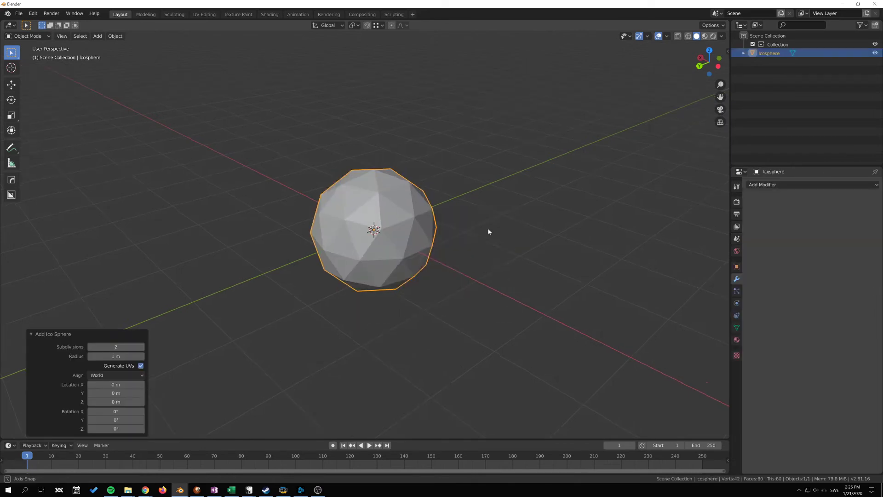
middle_click_drag(489, 233, 440, 222)
Duplicate the icosphere and move the copy -2.48 m along Y beside the original
key("shift+d")
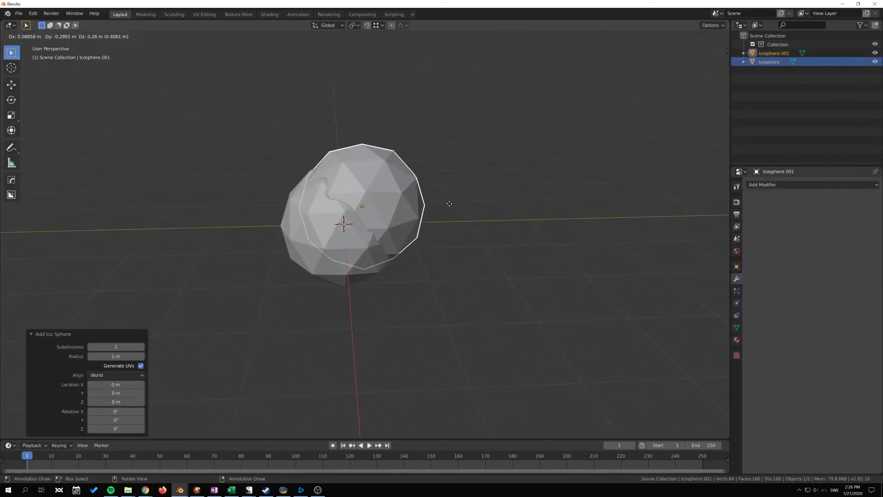
key("Escape")
key("g")
key("y")
left_click(524, 153)
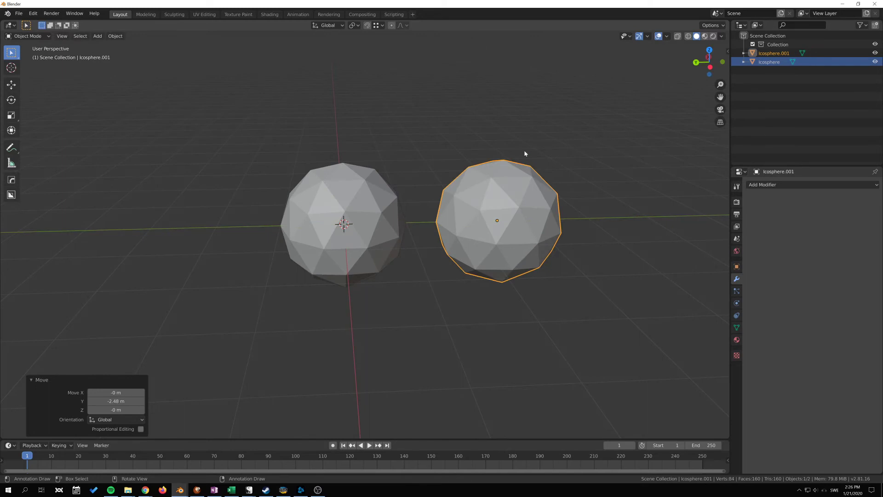
middle_click_drag(512, 232, 373, 236)
left_click(369, 238)
left_click(461, 216)
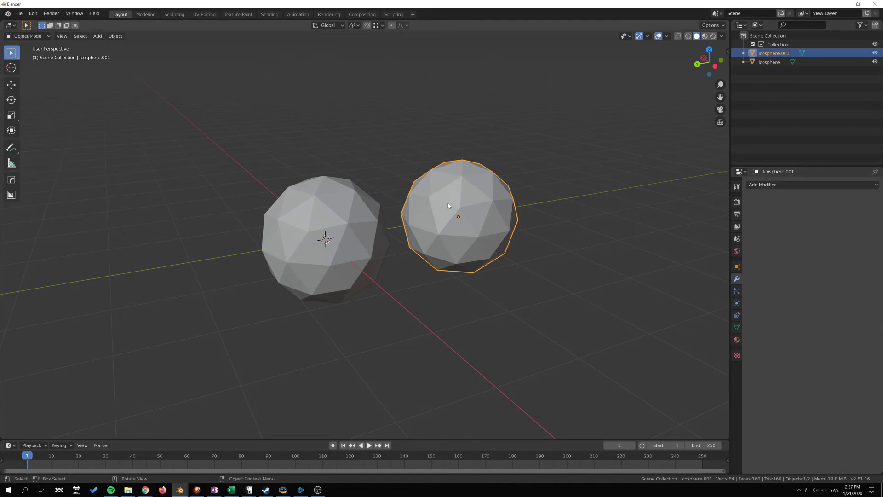
Give the duplicate icosphere a Subdivision Surface modifier set to Simple
left_click(780, 185)
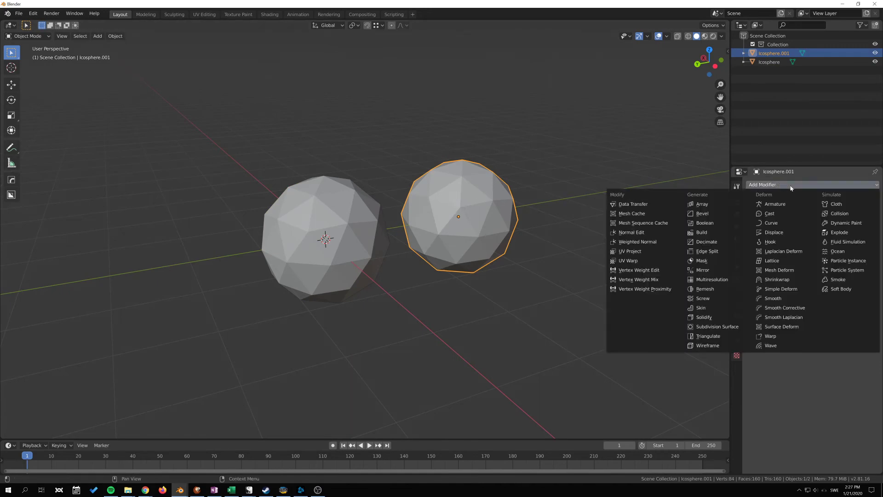
left_click(726, 327)
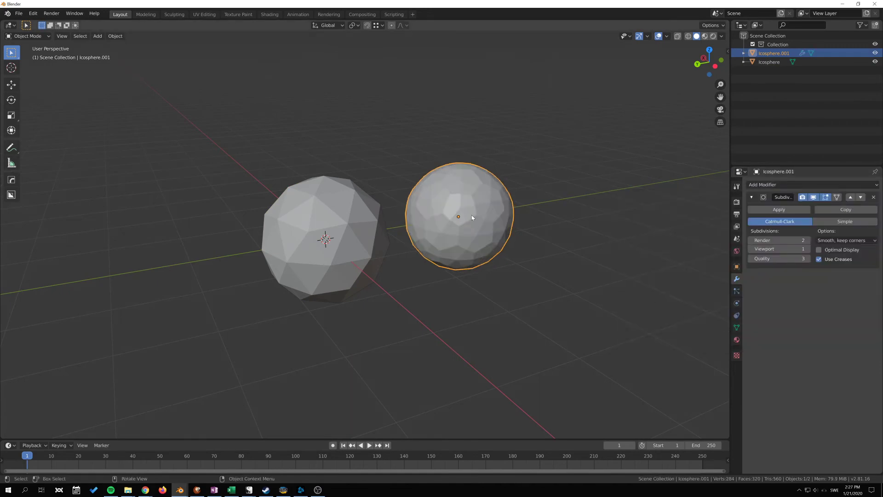
left_click(821, 220)
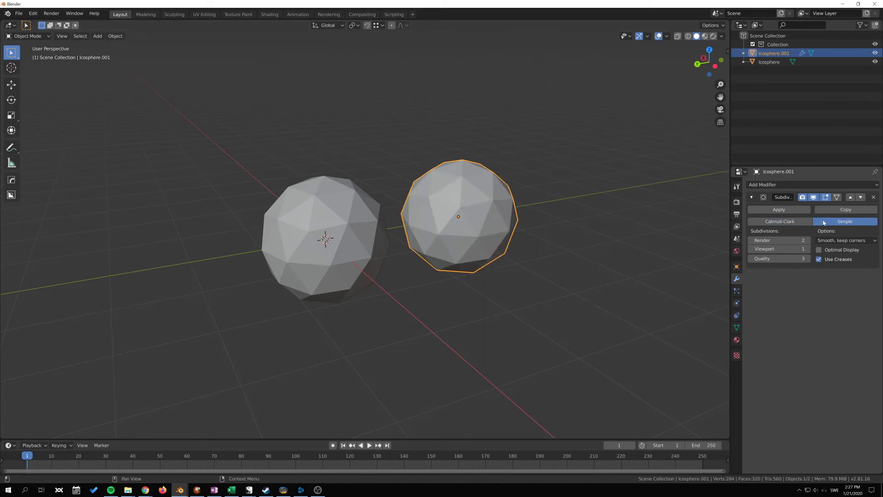
middle_click_drag(444, 189, 479, 200)
Subdivide all faces of the left icosphere once in Edit Mode, then return to Object Mode
left_click(421, 222)
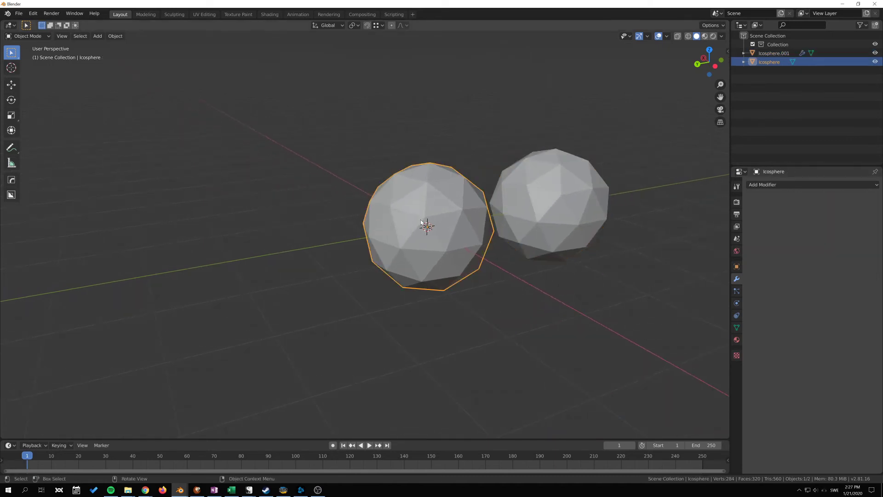
key("Tab")
right_click(455, 213)
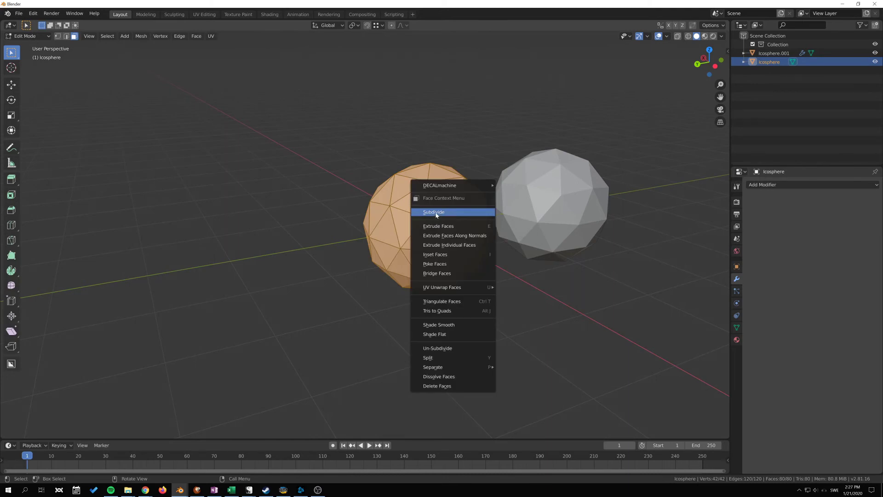
left_click(437, 213)
key("Tab")
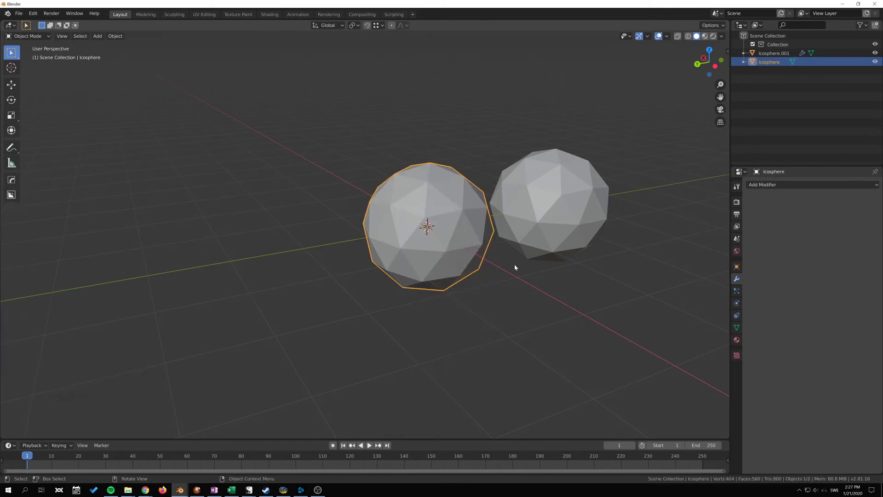
Apply the right icosphere's Simple Subdivision Surface modifier to its mesh
left_click(529, 219)
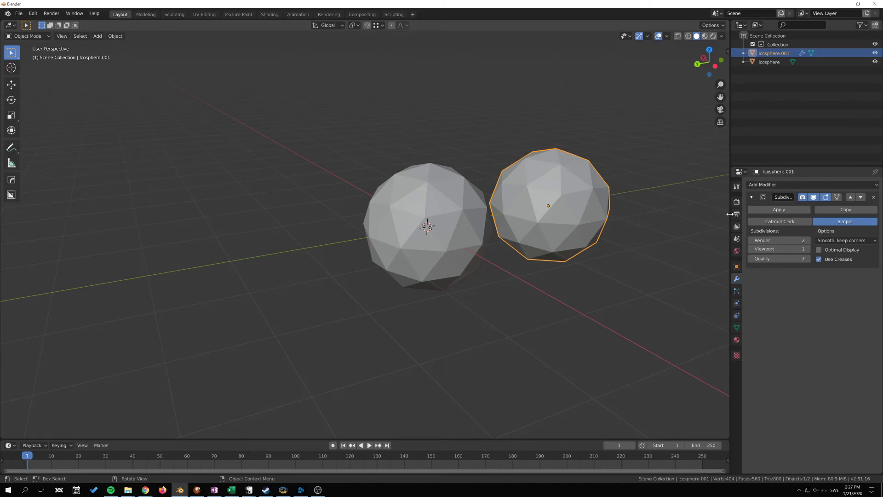
middle_click_drag(602, 226, 460, 249)
left_click(778, 209)
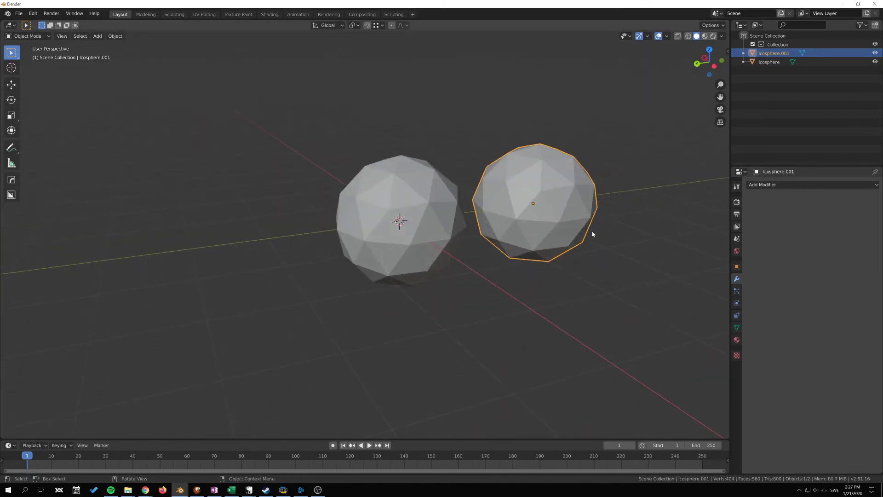
Reselect each icosphere in turn, check the empty modifier list, and end with the right one selected
left_click(451, 256)
left_click(615, 223)
left_click(534, 179)
left_click(782, 185)
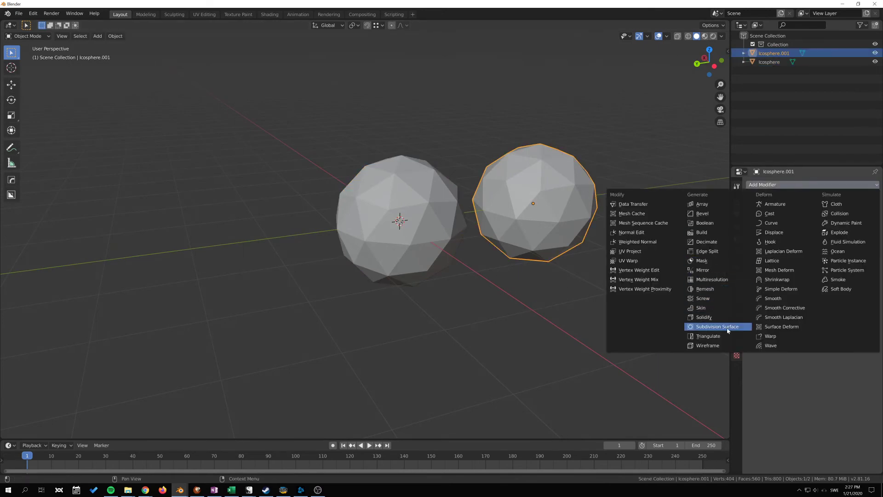
left_click(523, 339)
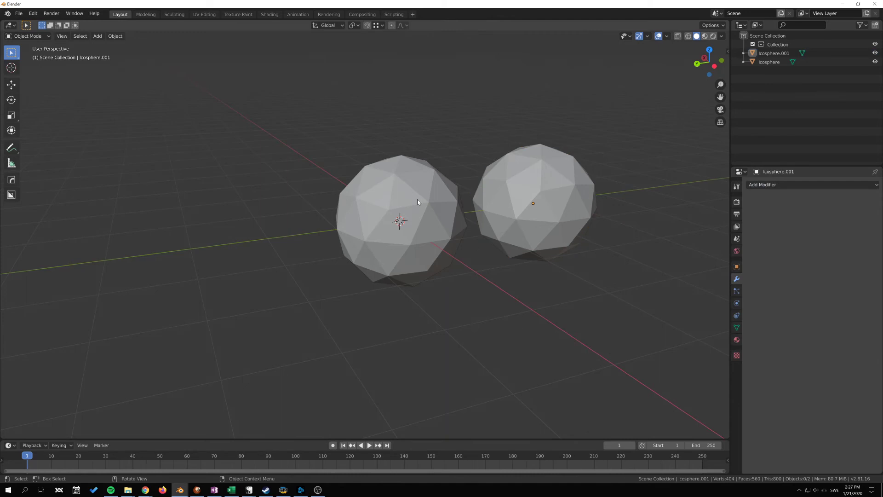
left_click(417, 199)
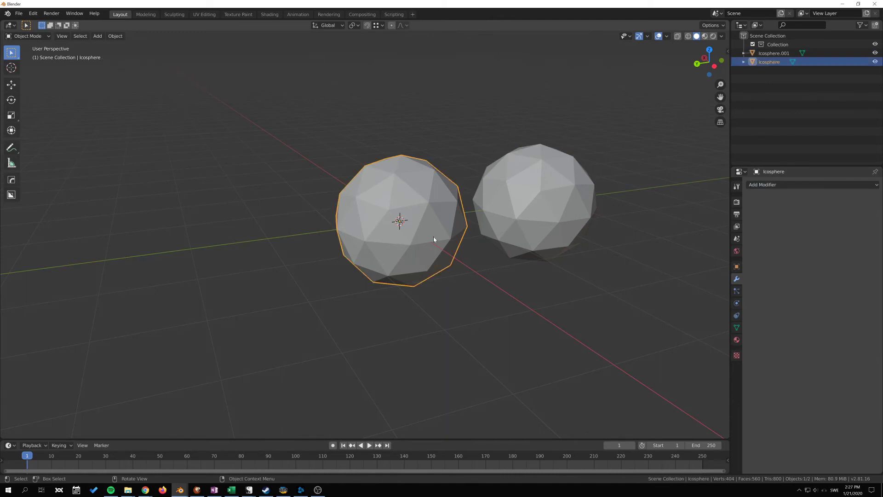
middle_click_drag(381, 215, 477, 213)
key("alt+a")
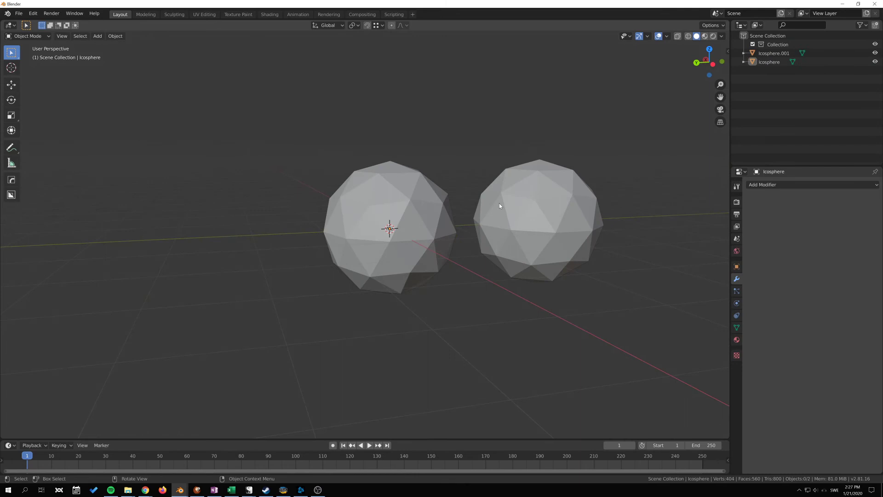
left_click(580, 214)
Enter Edit Mode on both icospheres together and orbit to compare their meshes (404 vertices, 560 faces)
key("a")
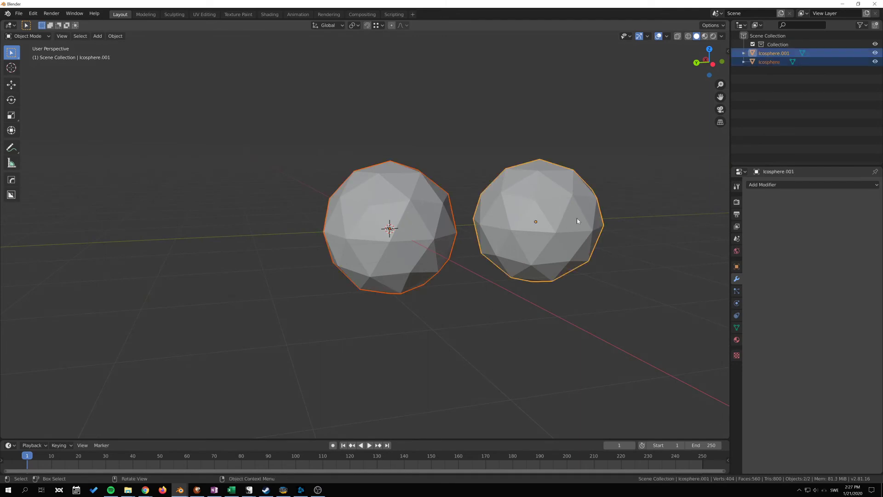
key("Tab")
middle_click_drag(577, 221, 538, 253)
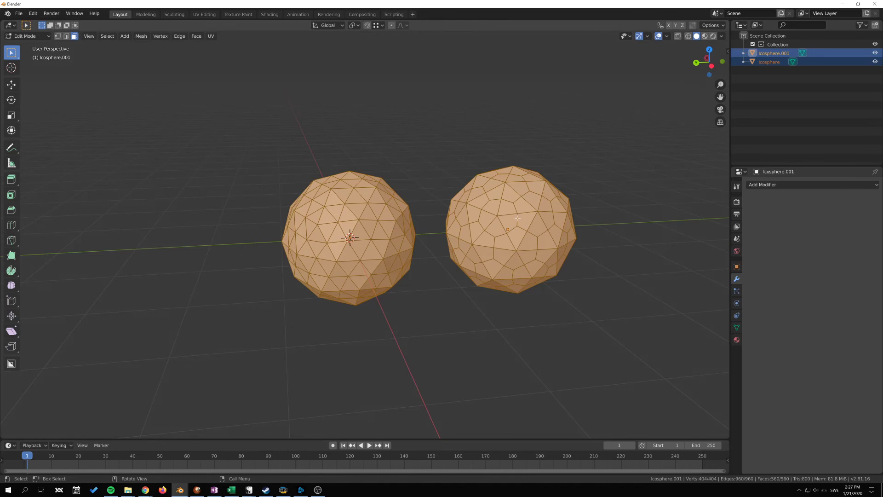
middle_click_drag(518, 218, 506, 213)
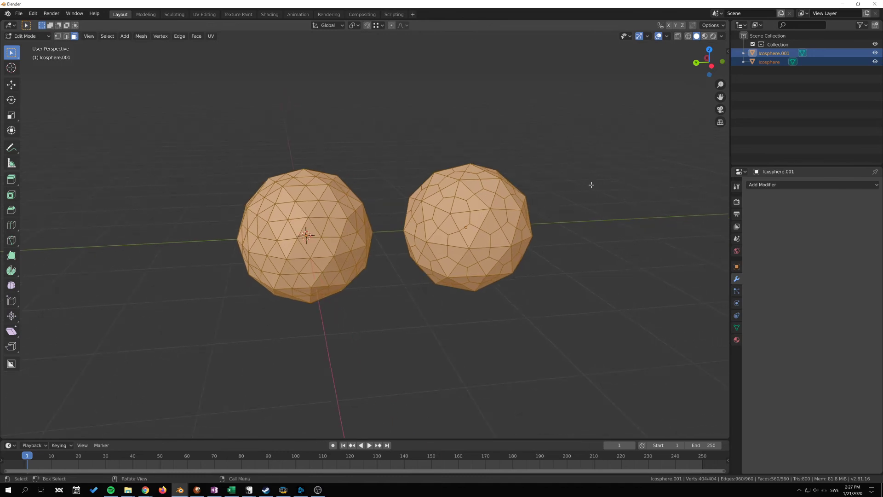
left_click(774, 186)
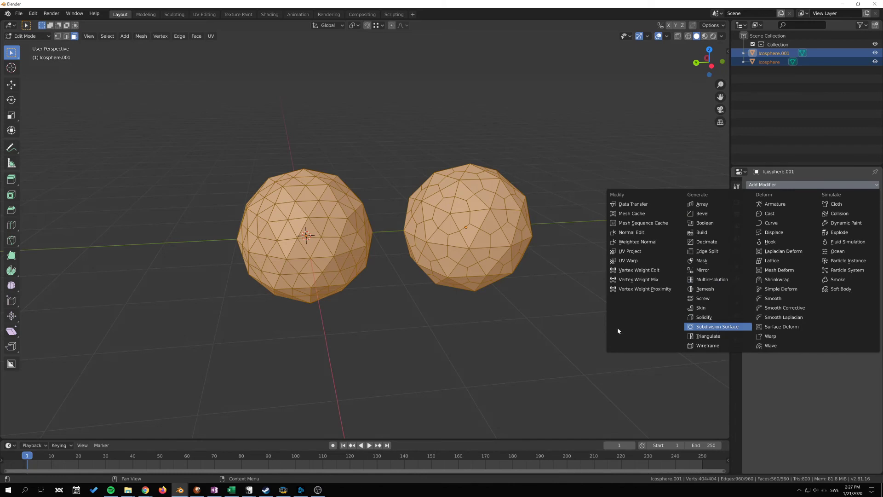
In Object Mode, add a trial Subdivision Surface modifier to the right icosphere, then remove it
left_click(515, 290)
key("Tab")
left_click(774, 185)
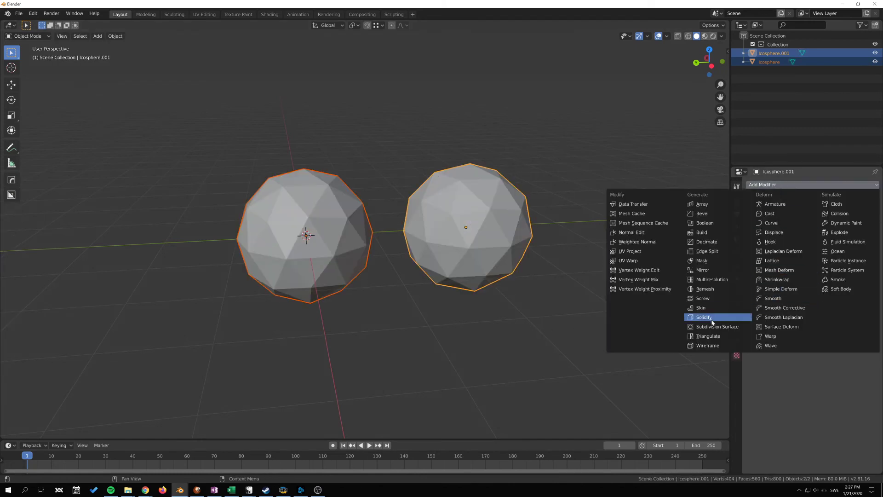
left_click(713, 326)
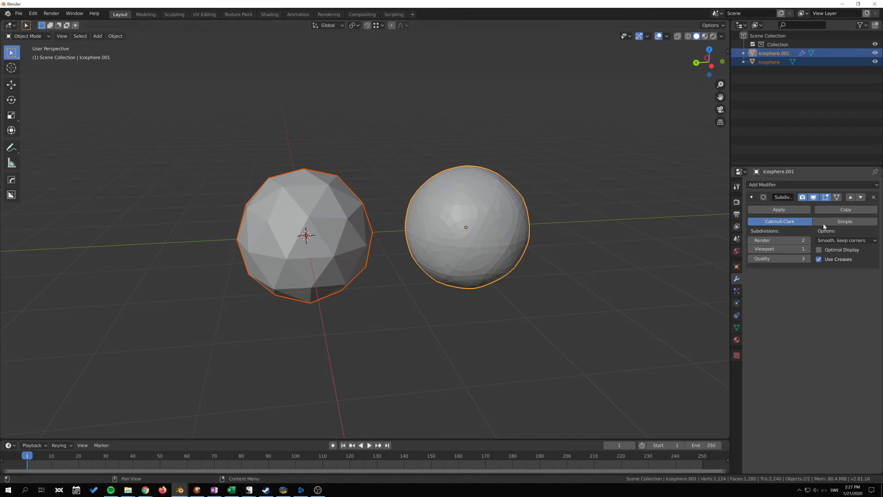
left_click(874, 197)
In Edit Mode, select three faces on the right icosphere and orbit to compare the meshes
key("Tab")
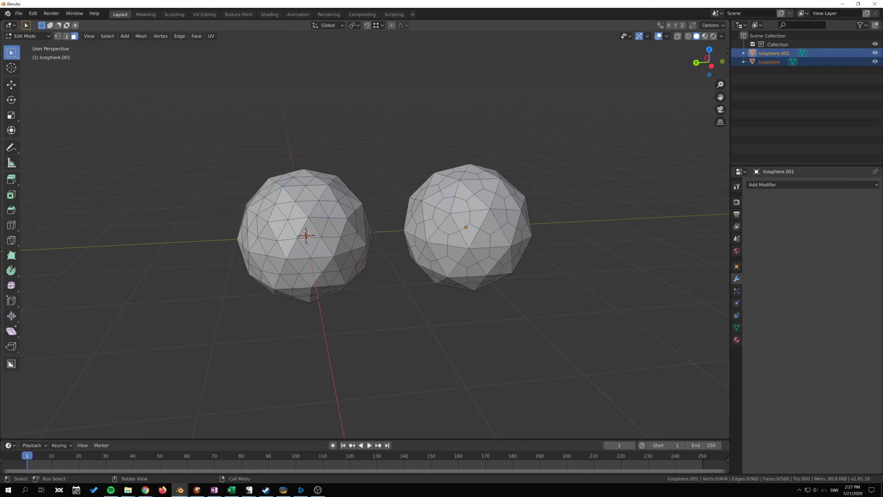
left_click(454, 210)
left_click(463, 192, "shift")
left_click(479, 206, "shift")
middle_click_drag(479, 205, 529, 254)
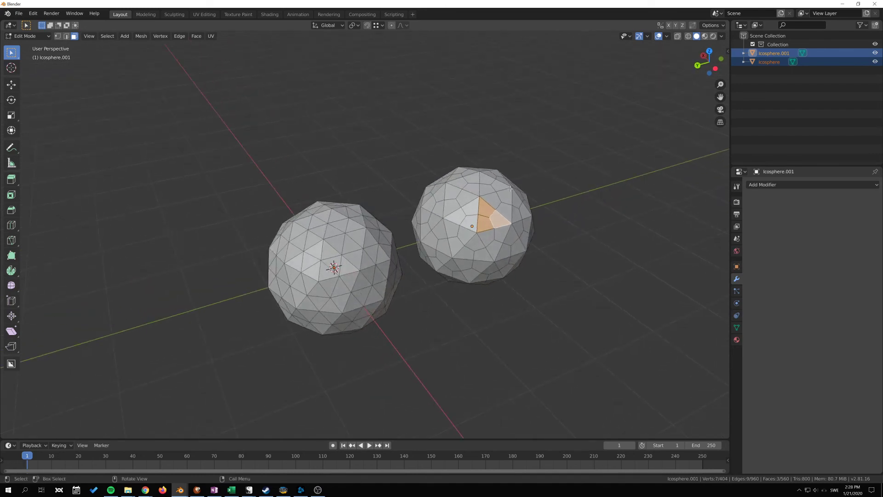
left_click(782, 185)
middle_click_drag(557, 225, 585, 221)
key("Tab")
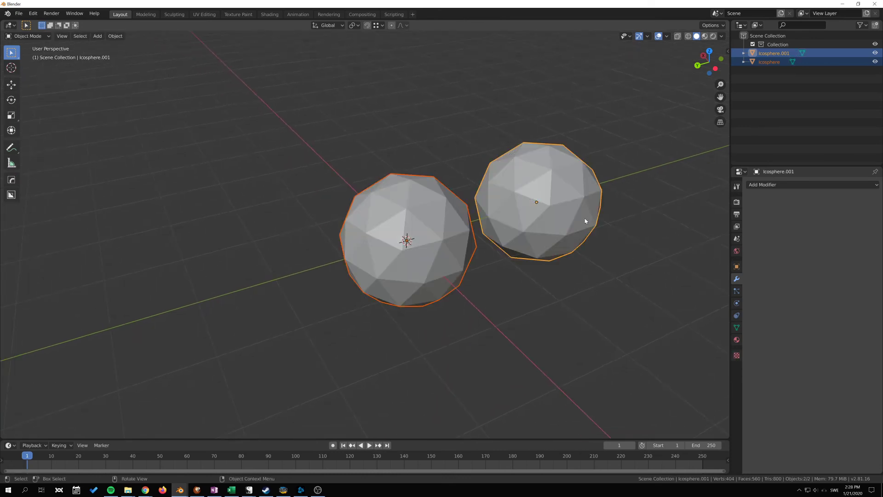
left_click(446, 241)
key("Tab")
scroll(453, 234, "up", 3)
middle_click_drag(452, 233, 400, 230)
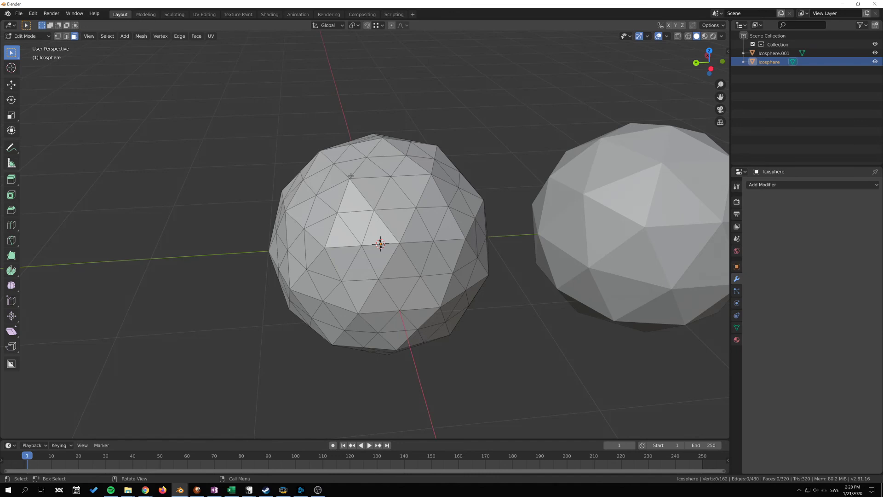
middle_click_drag(351, 209, 474, 231)
key("Tab")
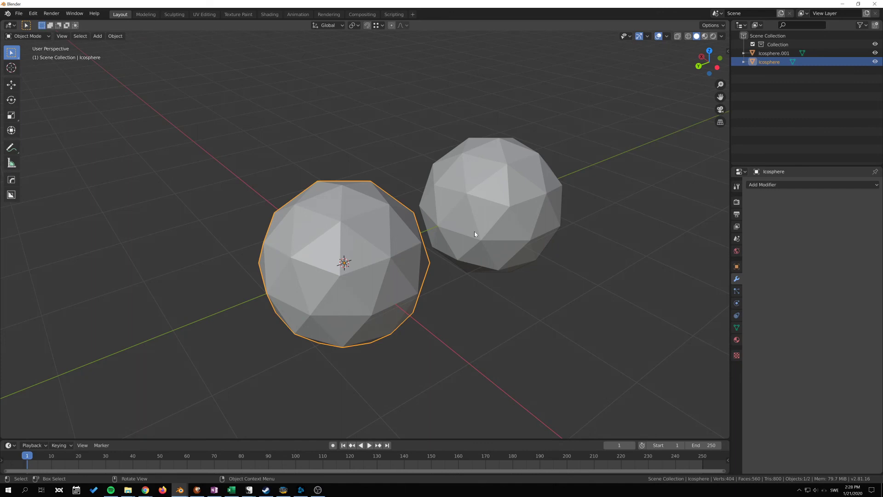